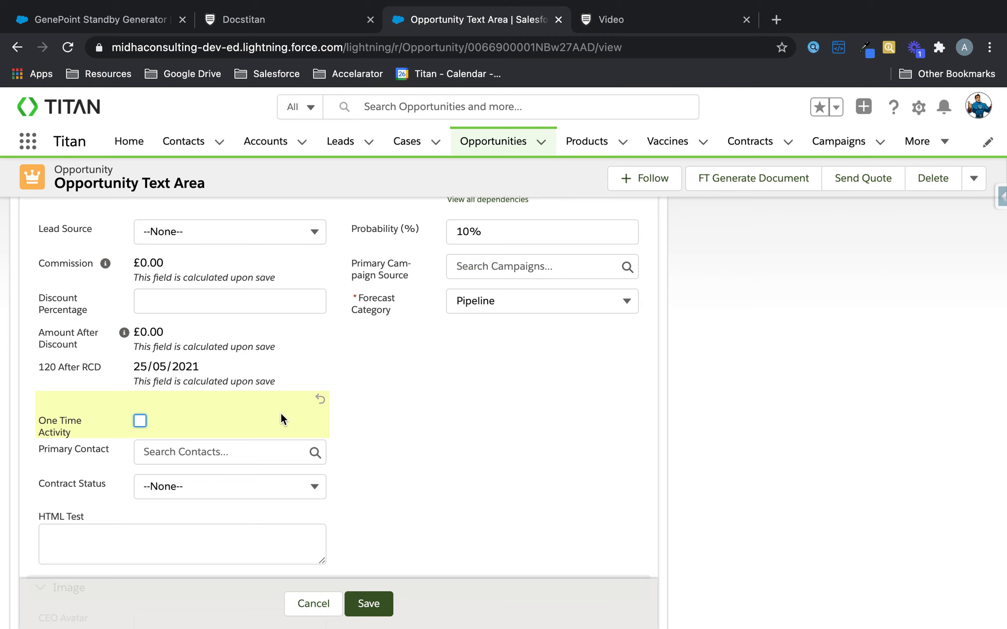
Switch to the Titan Web project and add a switch input field between the Close Date field and the Submit button.
left_click(316, 21)
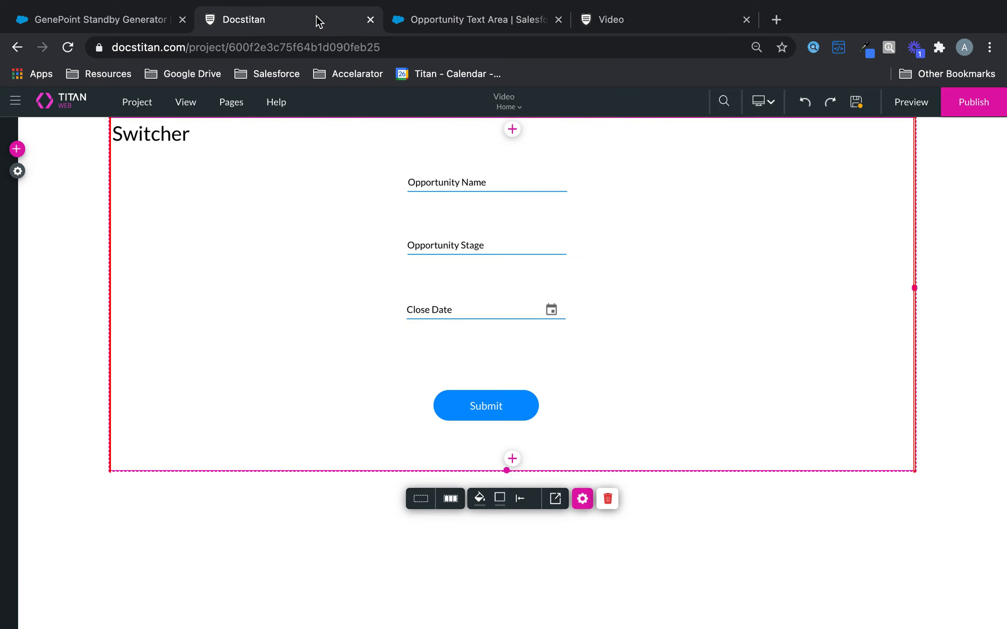
left_click(474, 169)
left_click(485, 243)
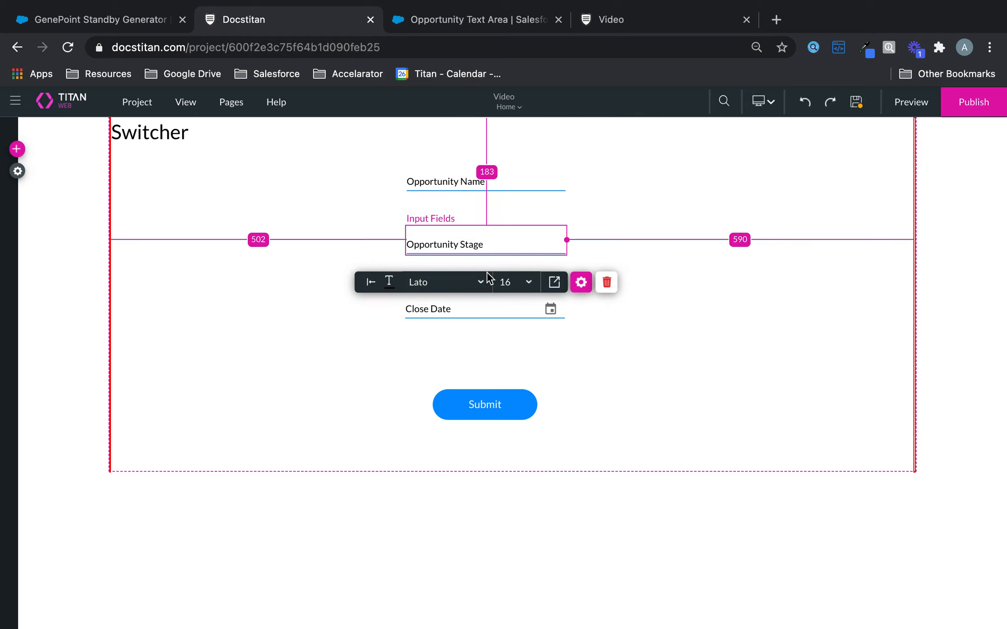
left_click(479, 311)
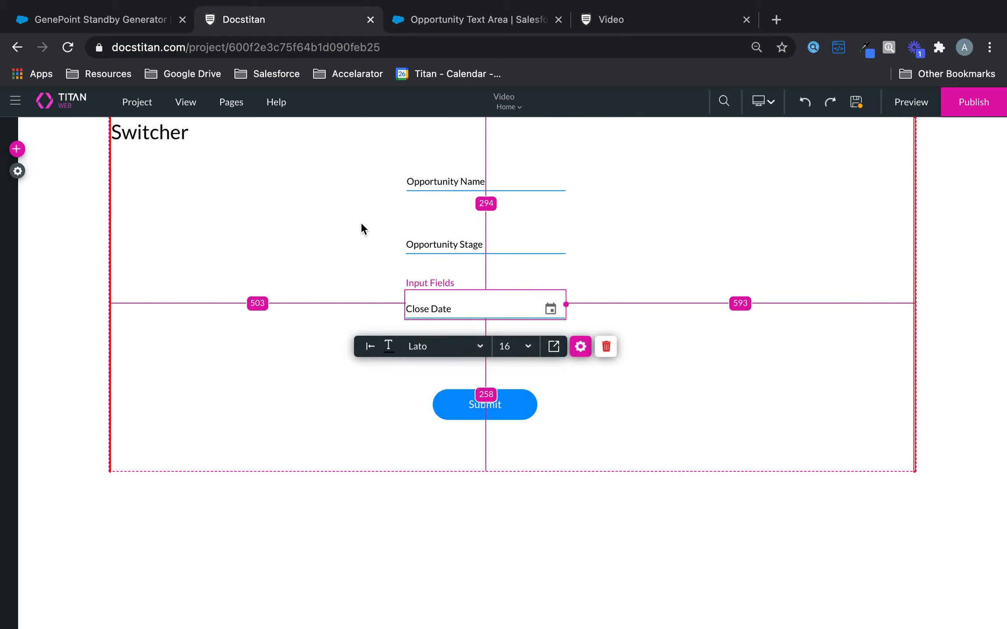
left_click(17, 149)
left_click(33, 258)
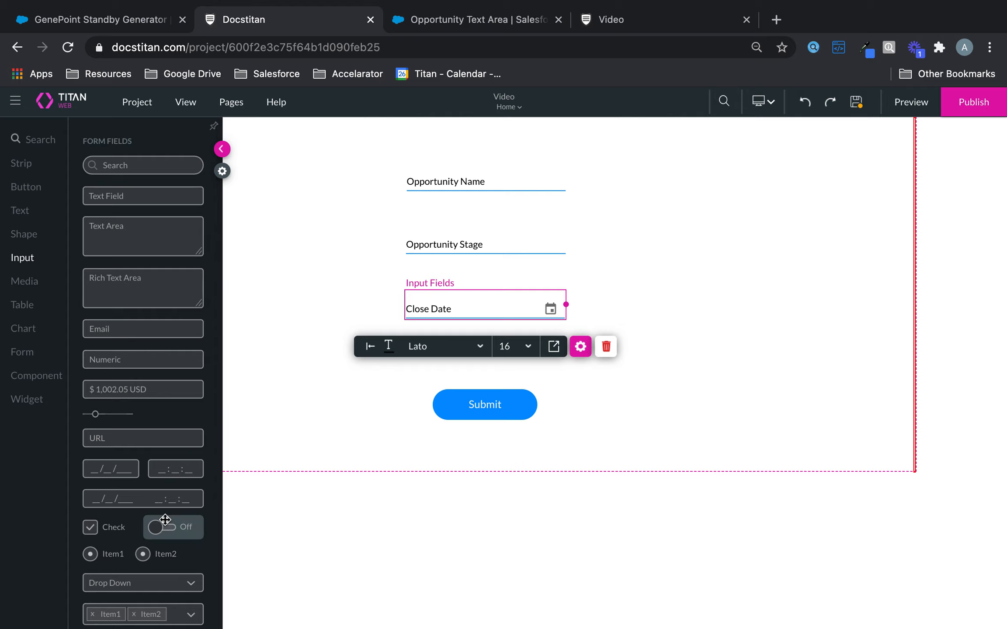
left_click_drag(165, 521, 431, 355)
Set the switch field's primary colour to the dark purple #39194D in its style settings.
left_click(556, 398)
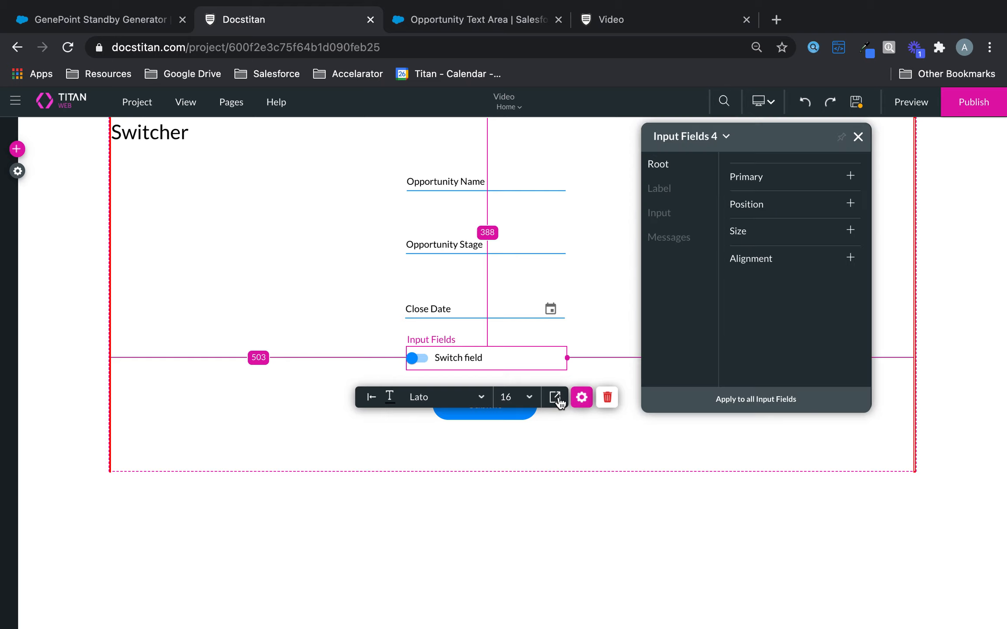
left_click(663, 195)
left_click(669, 213)
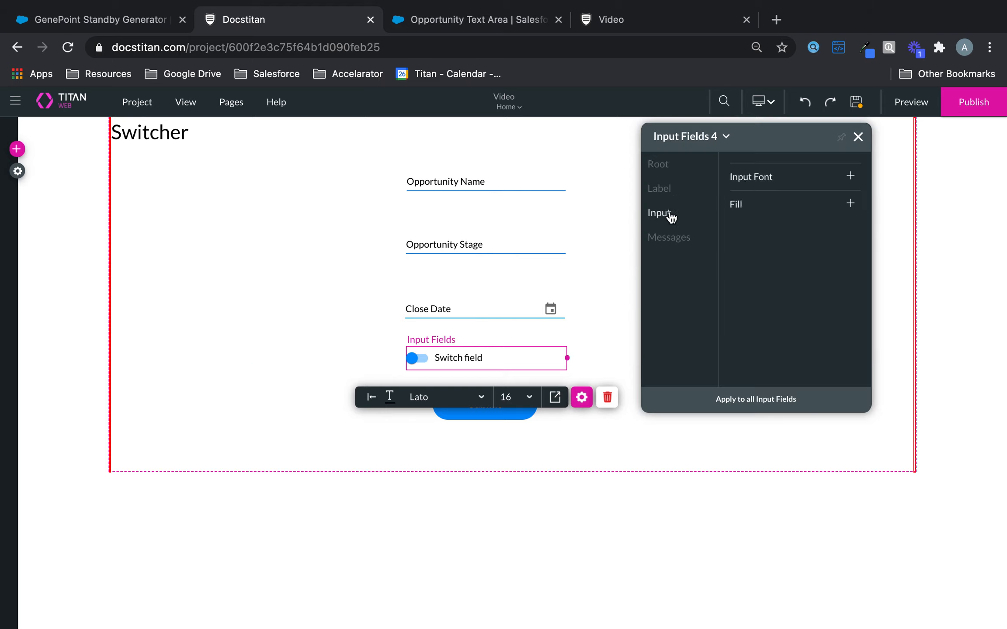
left_click(658, 164)
left_click(769, 177)
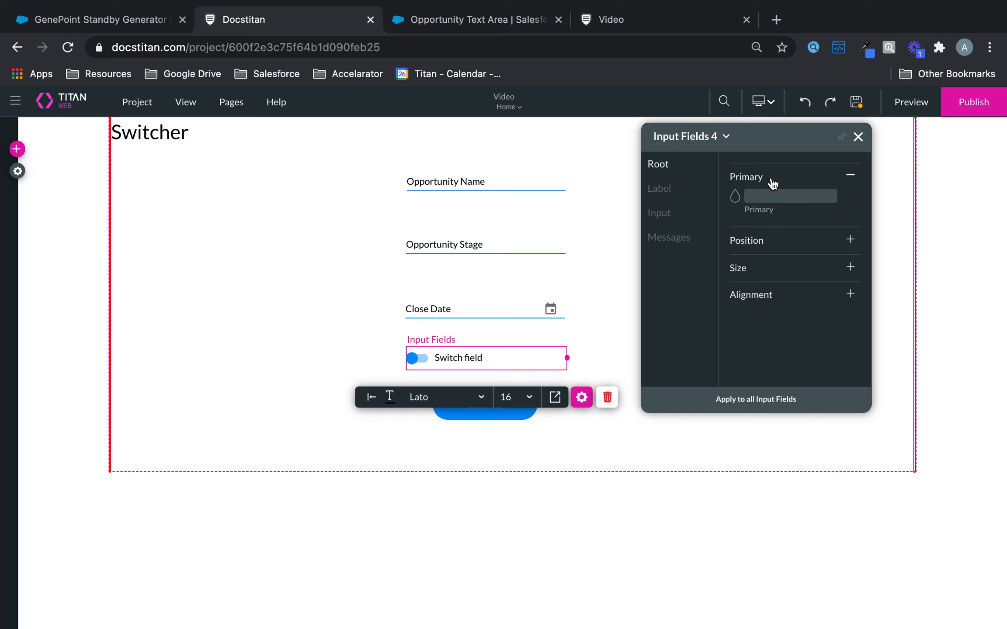
left_click(737, 196)
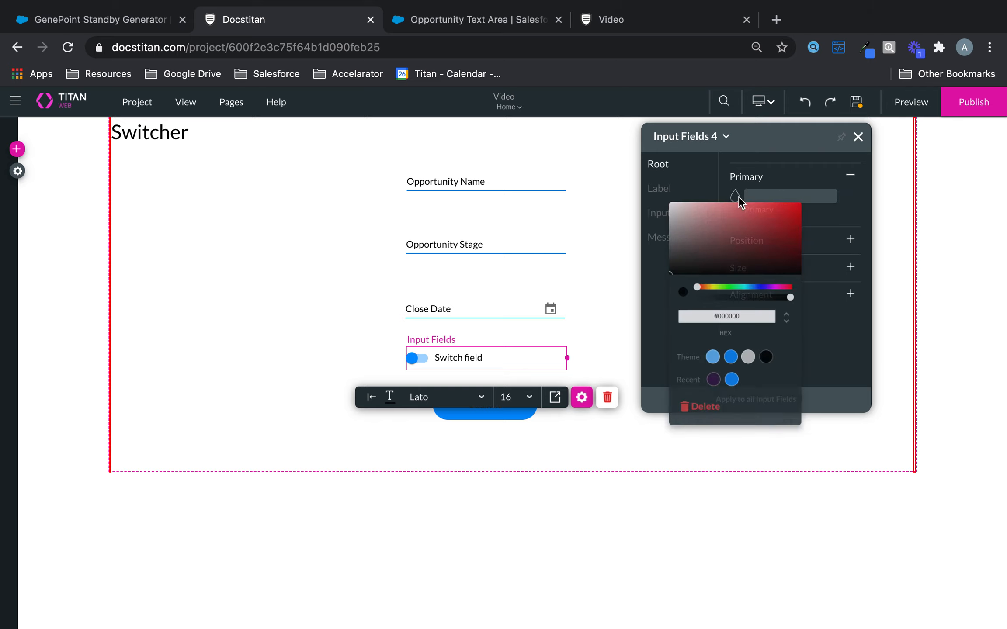
left_click(713, 379)
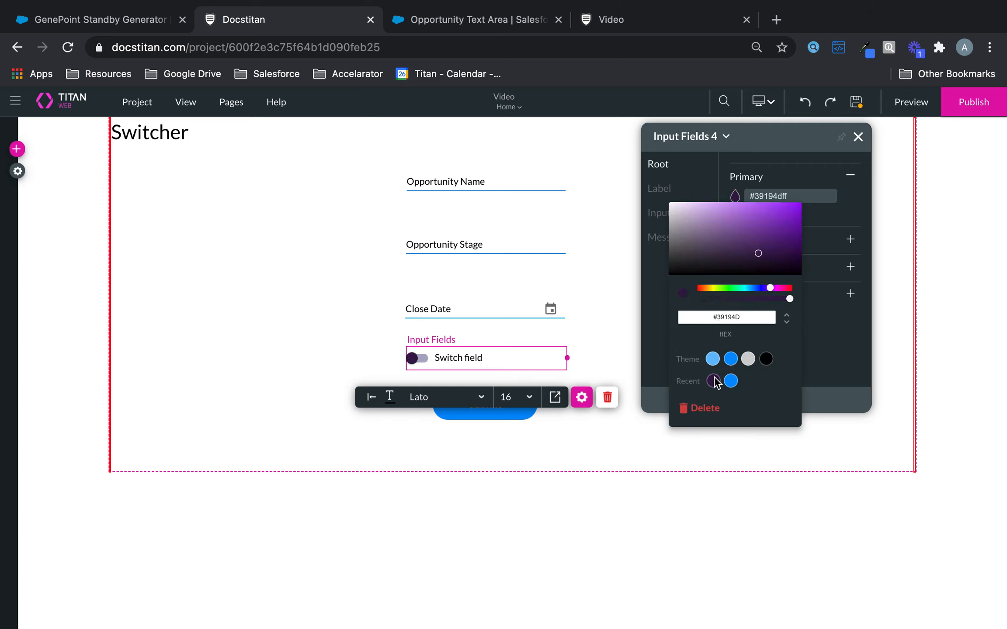
left_click(859, 137)
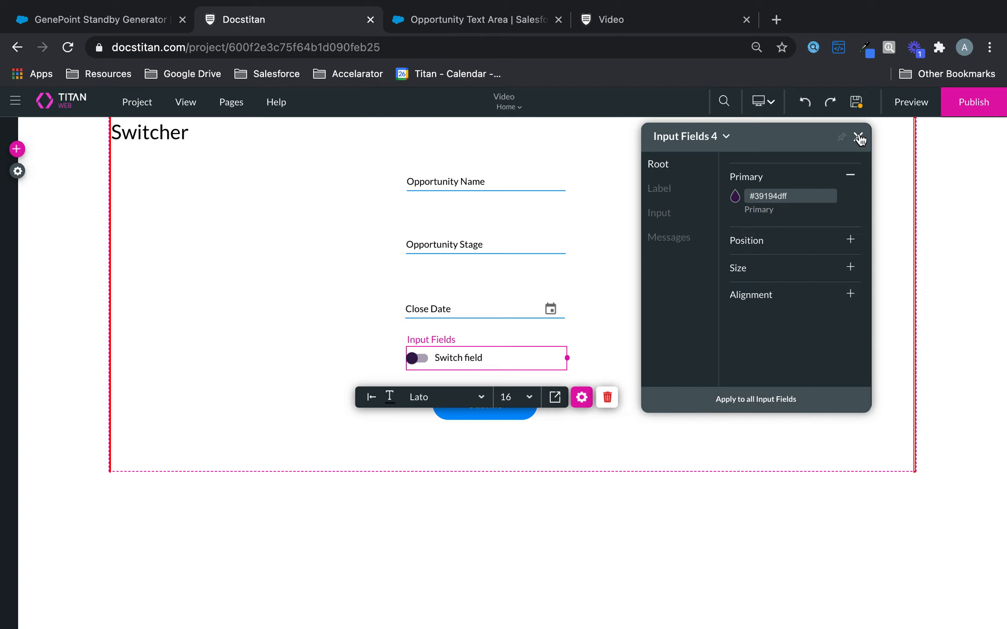
left_click(859, 138)
Set the switch field's label to "One Time Activity", copying the field name from the Salesforce opportunity record.
left_click(582, 397)
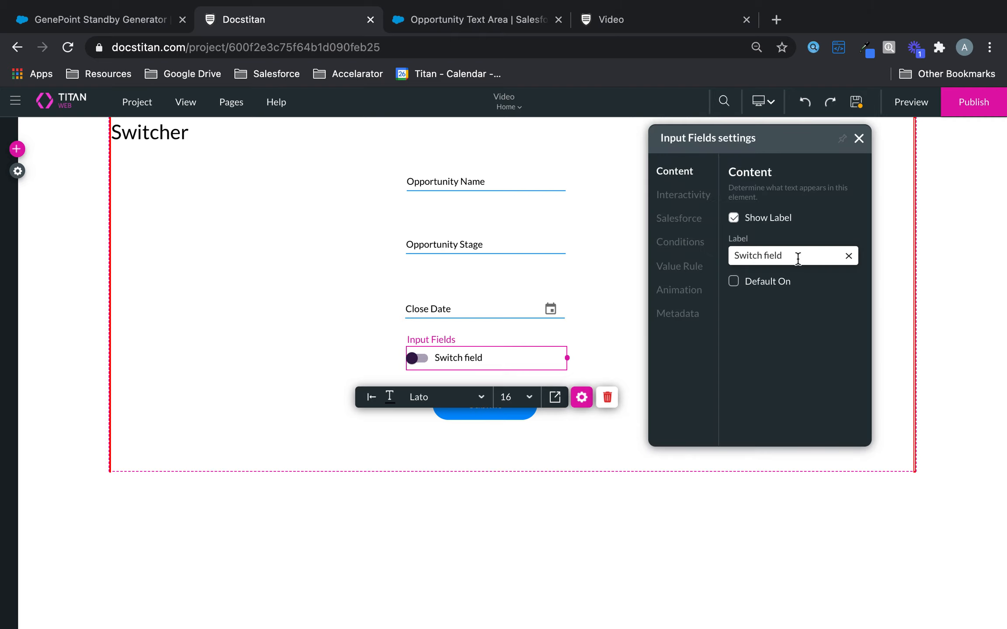
left_click_drag(798, 257, 709, 254)
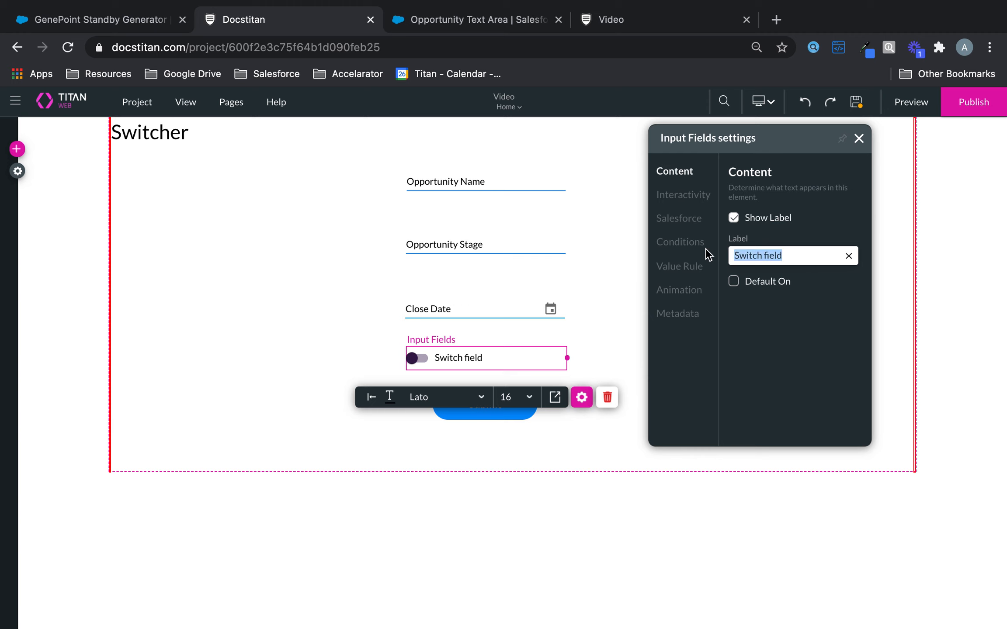
left_click(419, 28)
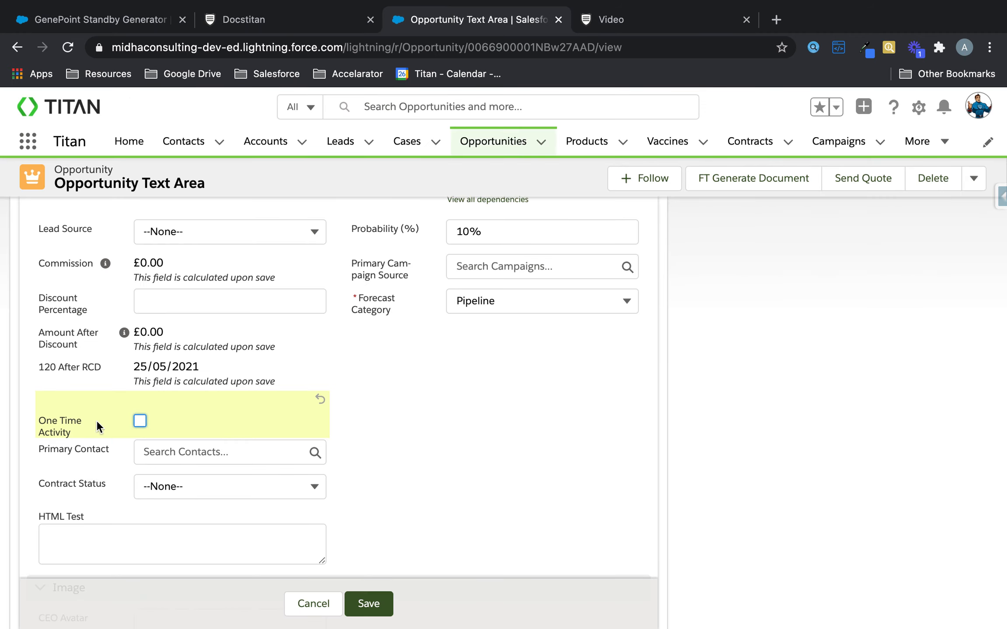
left_click(33, 431)
triple_click(38, 420)
key("super+c")
left_click(37, 421)
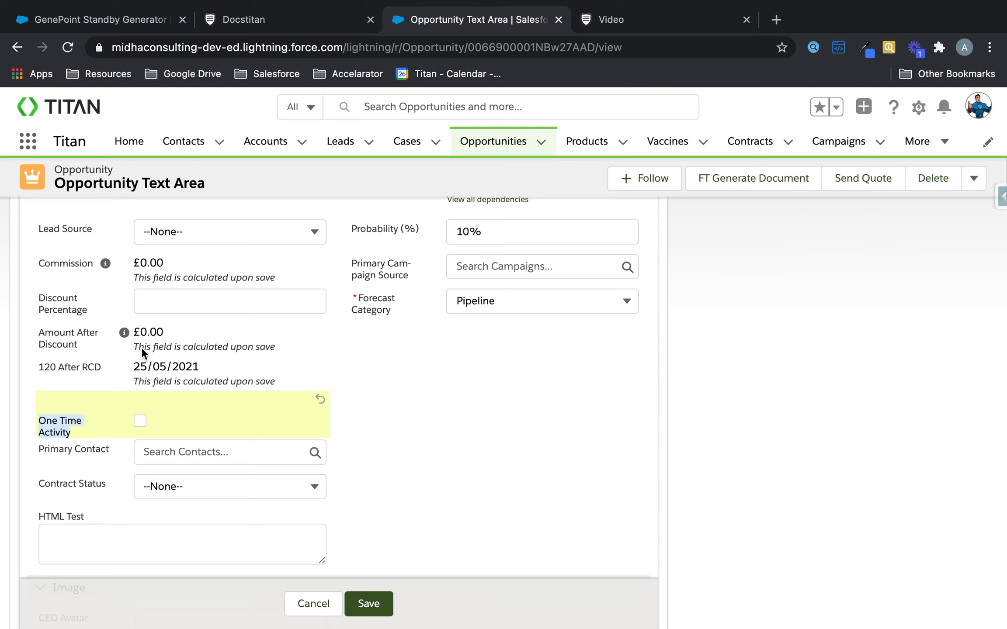
left_click(269, 27)
left_click(799, 255)
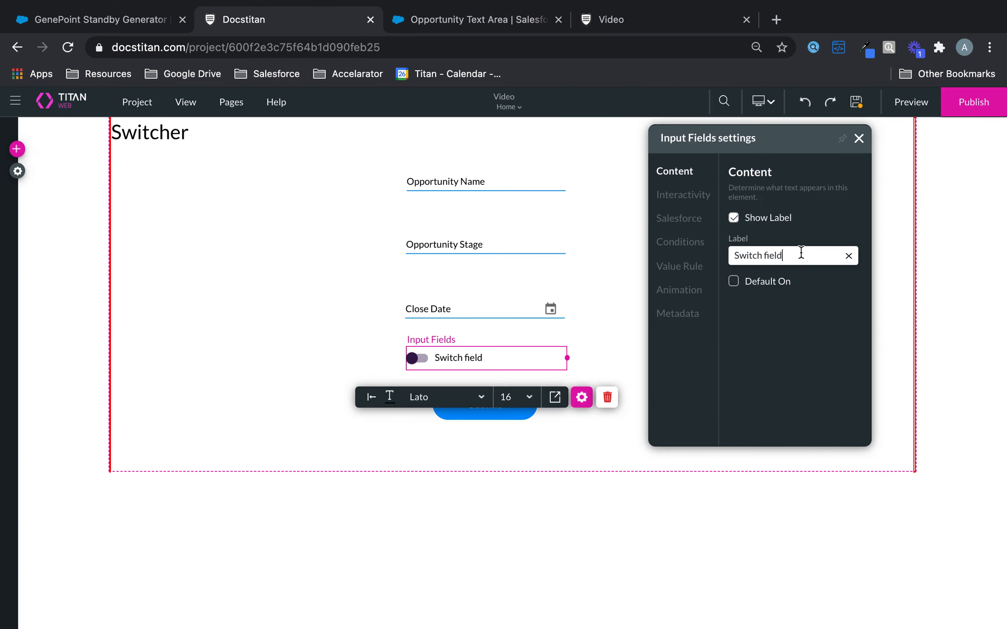
key("super+a")
key("super+v")
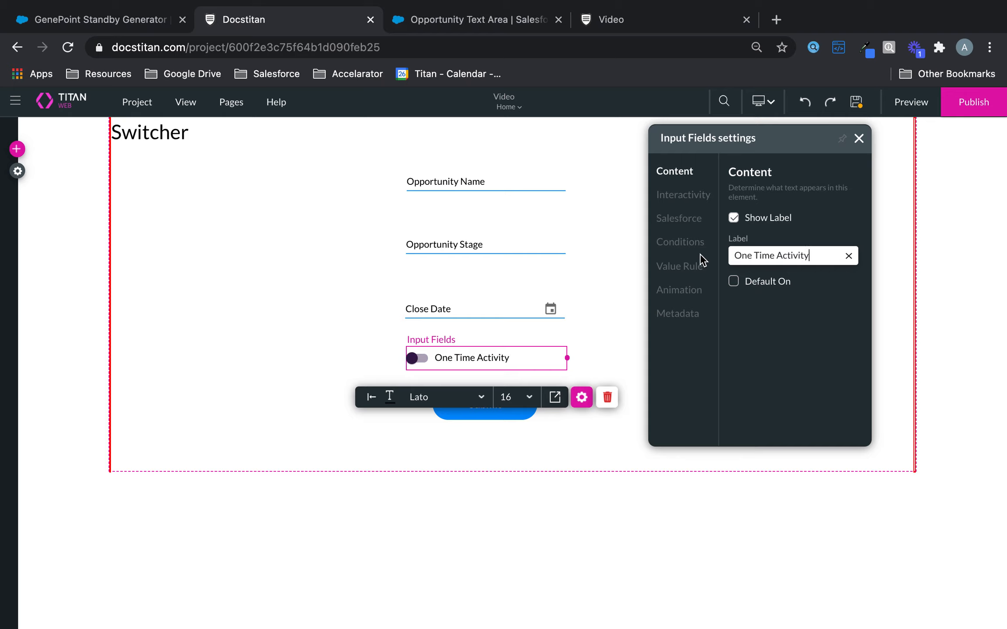
Leave the One Time Activity switch off by default and make it mandatory.
left_click(734, 282)
left_click(733, 282)
left_click(692, 203)
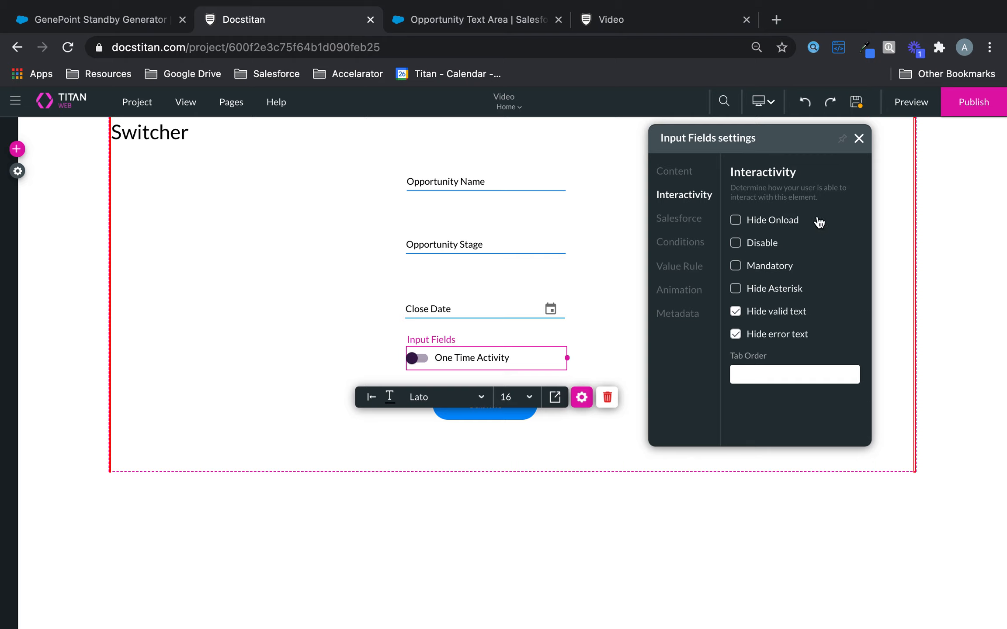
left_click(748, 266)
Review the switch field's Salesforce, Conditions, Value Rule, Animation and Metadata settings.
left_click(688, 223)
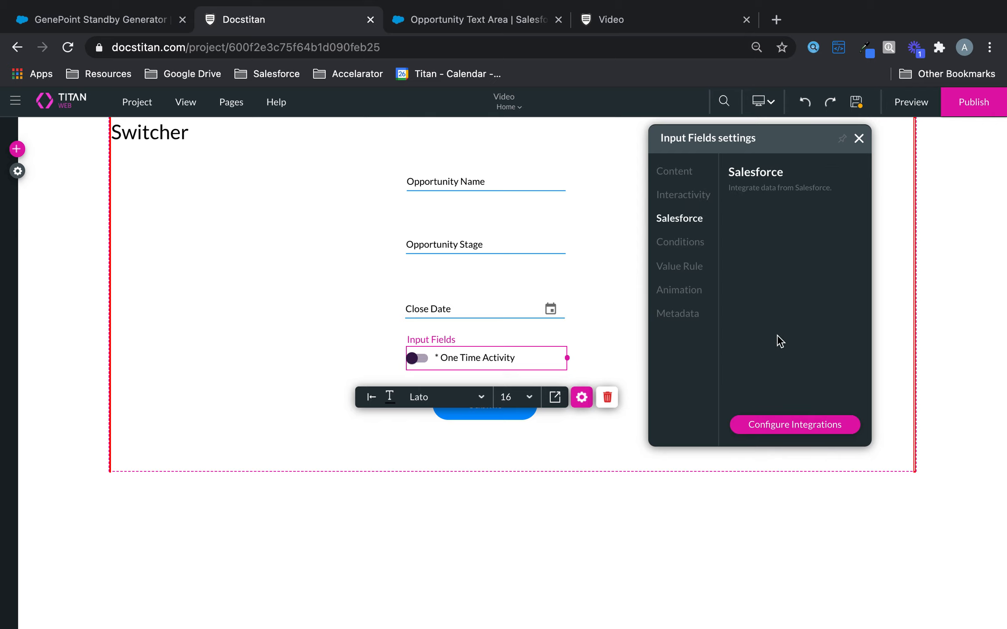
left_click(673, 245)
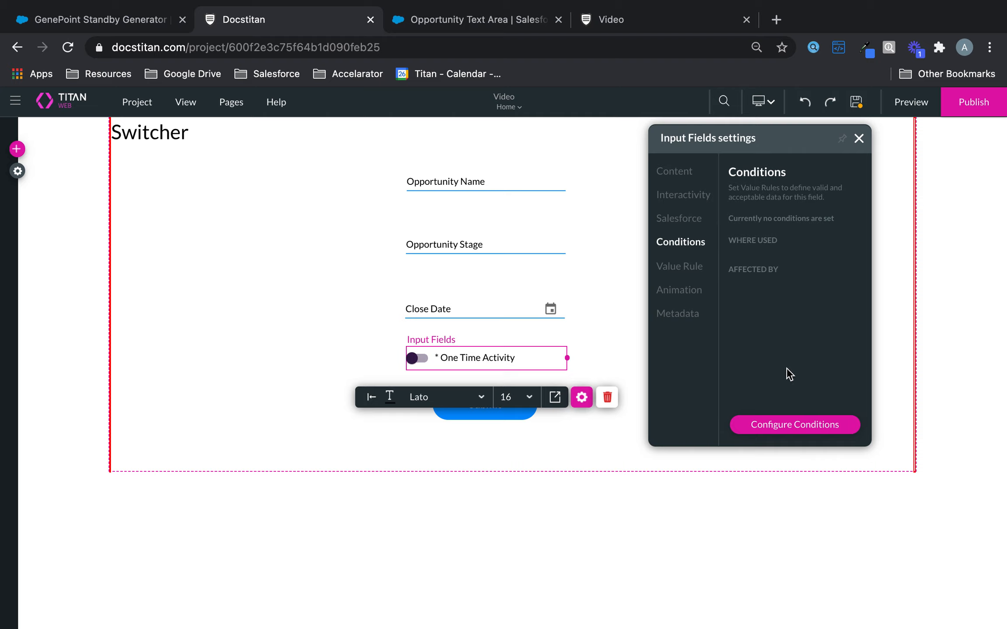
left_click(684, 271)
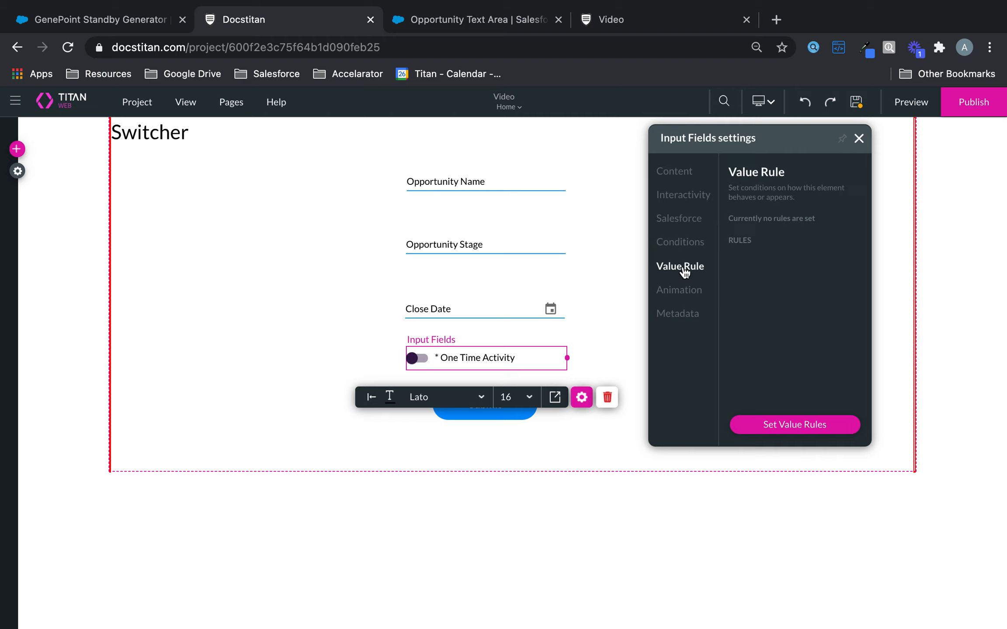
left_click(685, 296)
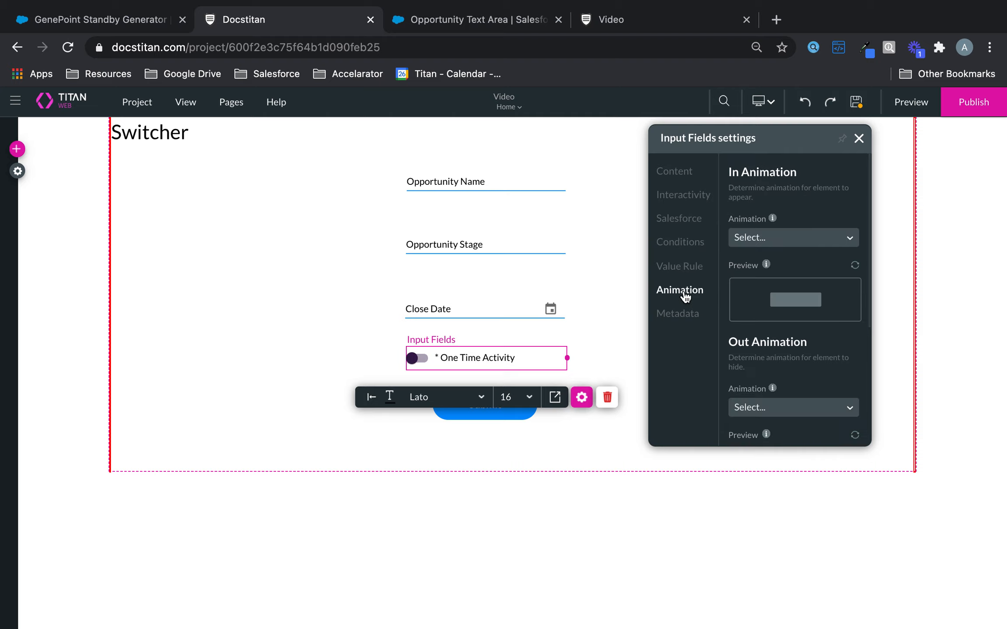
left_click(690, 317)
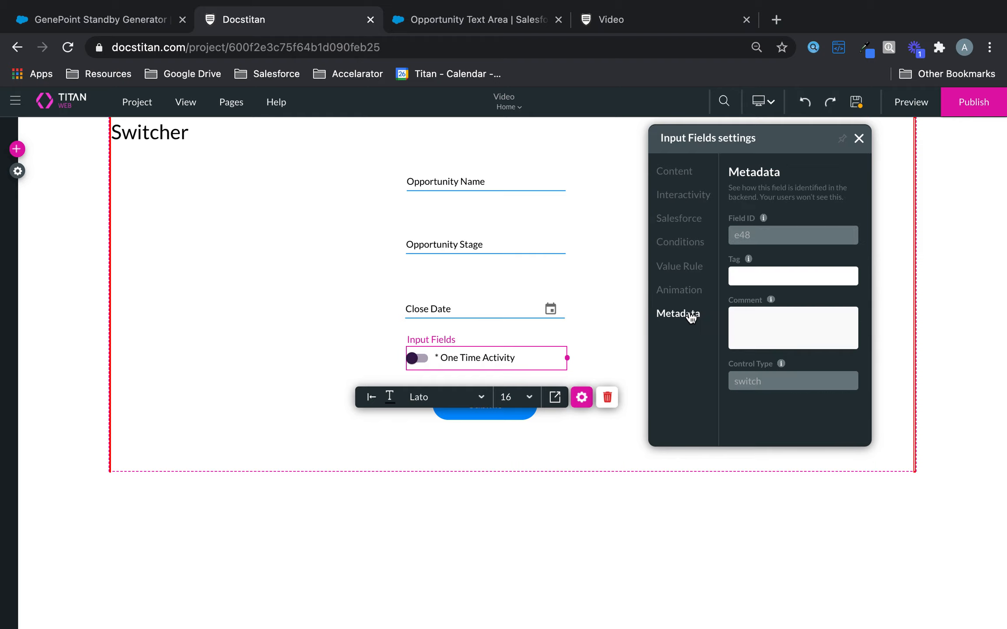
Create a new Salesforce push integration from the switch field's settings, with Opportunity as its object.
left_click(677, 220)
left_click(790, 425)
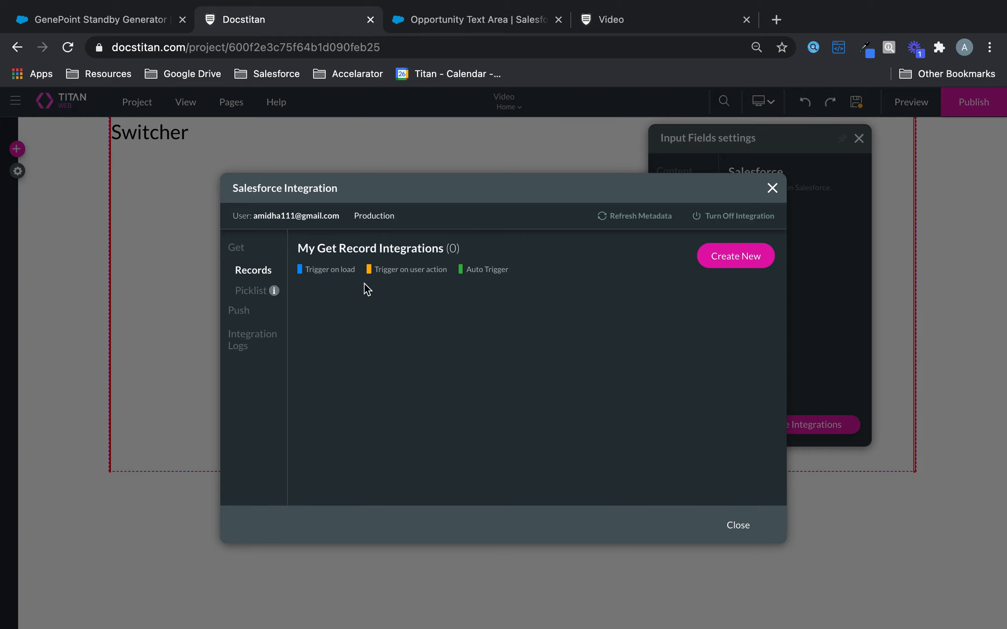
left_click(240, 310)
left_click(763, 302)
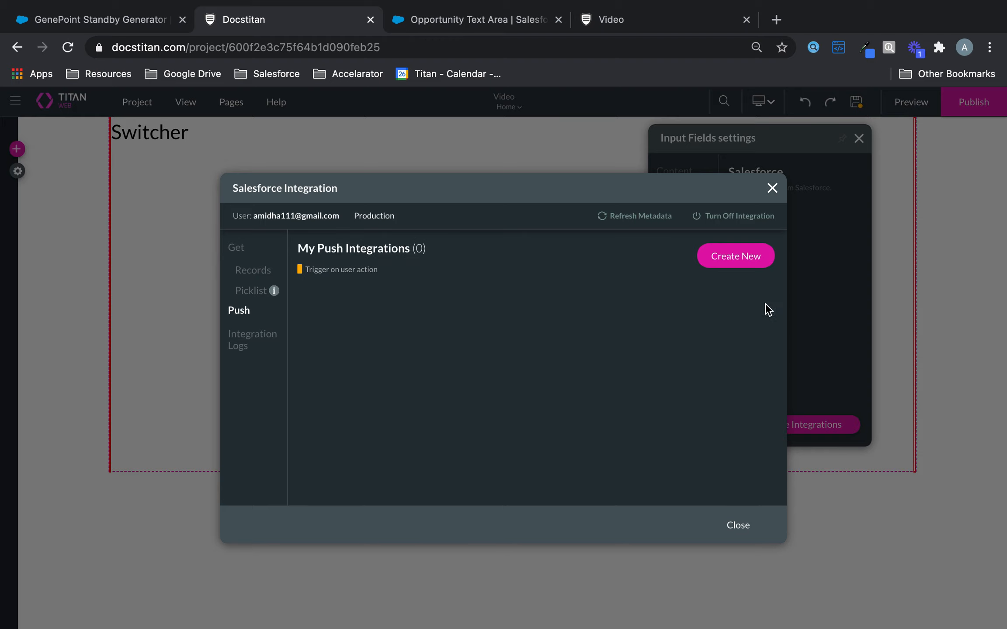
left_click(752, 261)
left_click(459, 247)
type("opport")
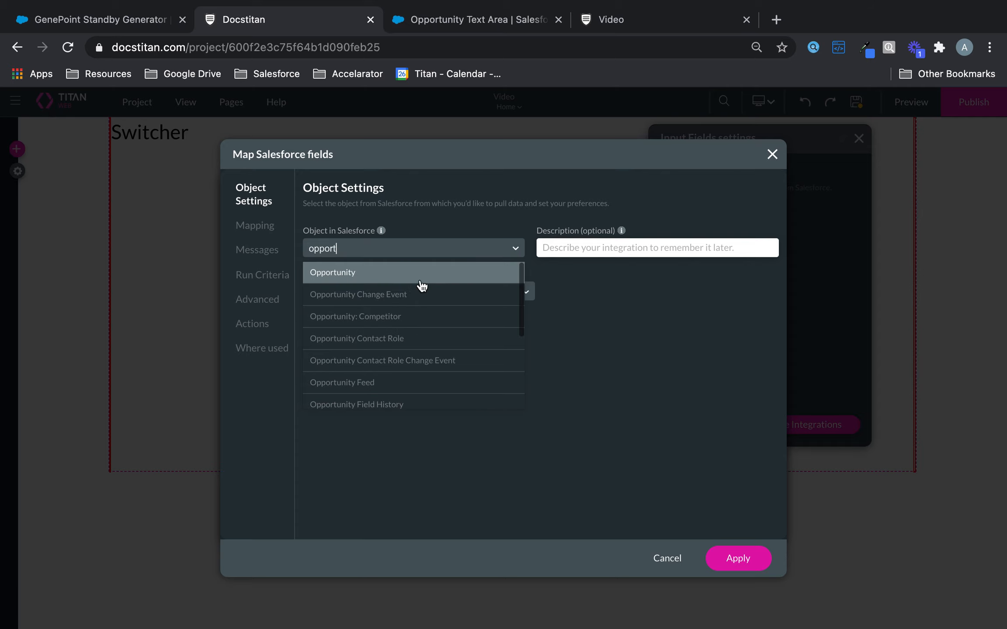
left_click(421, 275)
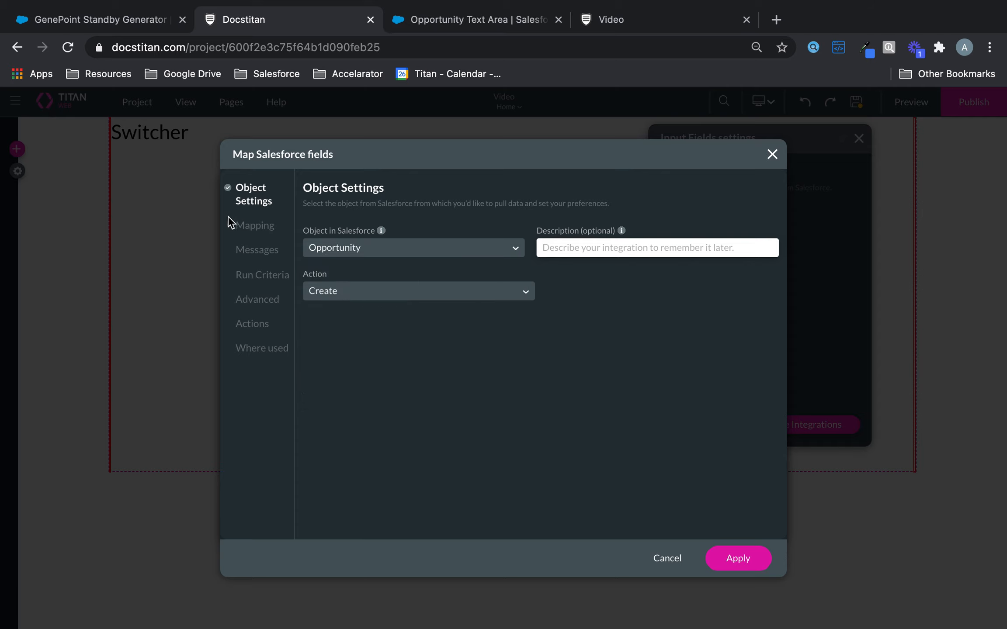
Map the Salesforce Name field to the Opportunity Name text field.
left_click(259, 228)
left_click(501, 382)
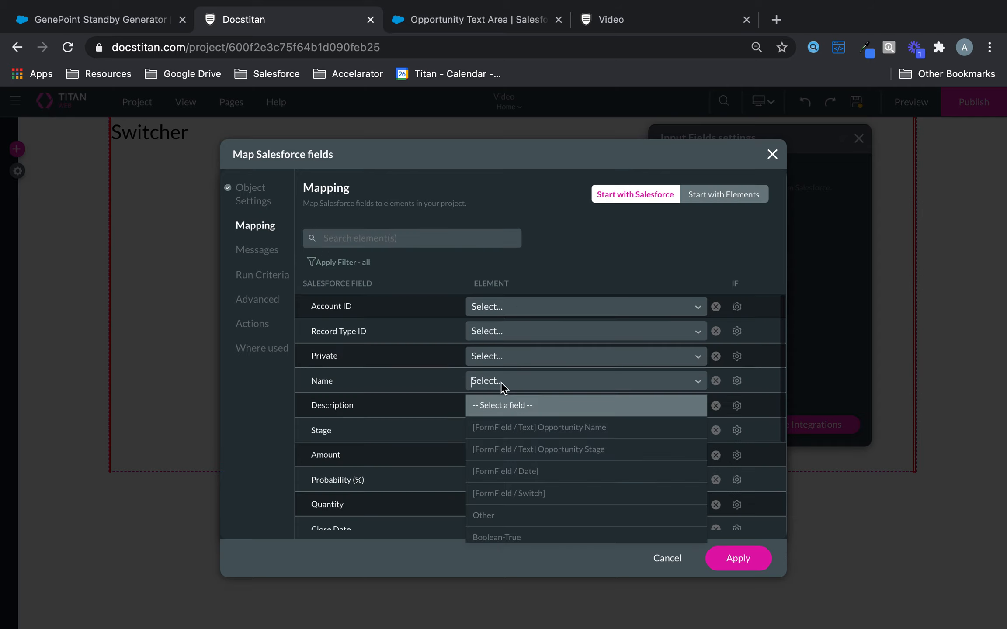
type("oppo")
left_click(527, 406)
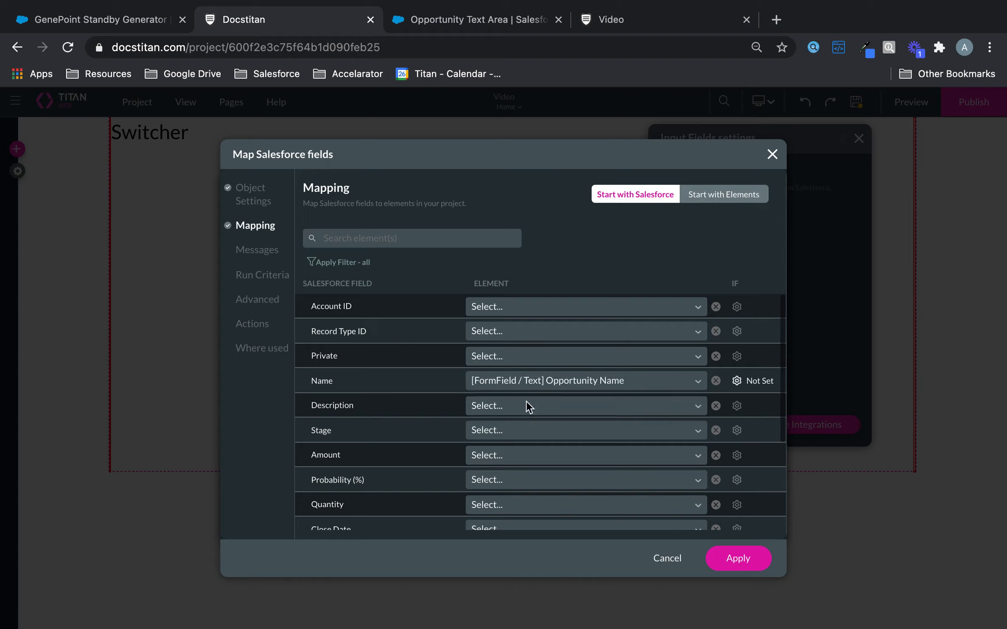
Find the Salesforce Stage field in the mapping and map it to the Opportunity Stage text field.
left_click(393, 237)
type("stage")
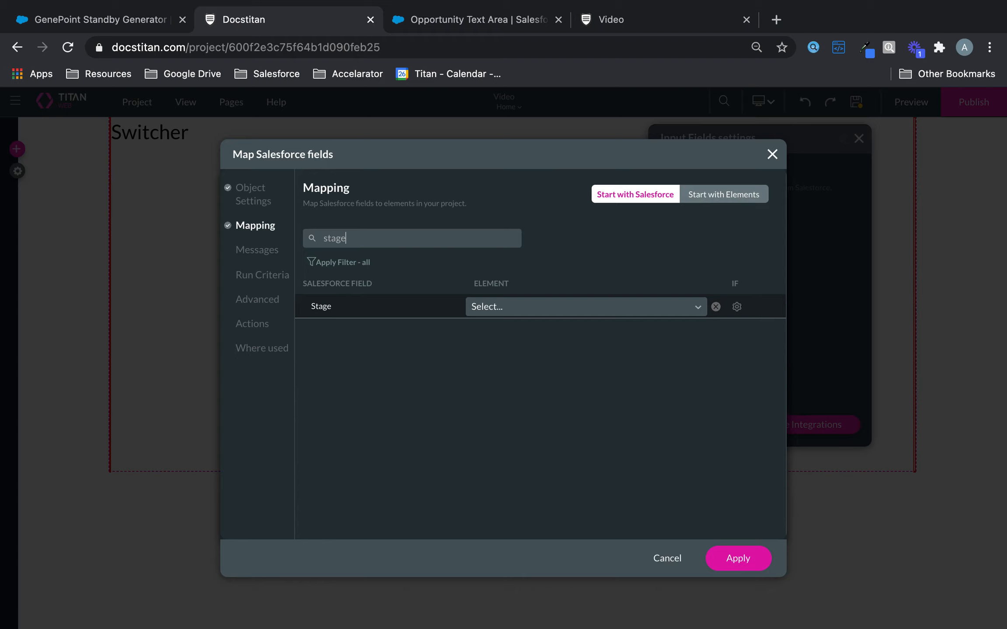
left_click(614, 316)
type("stage")
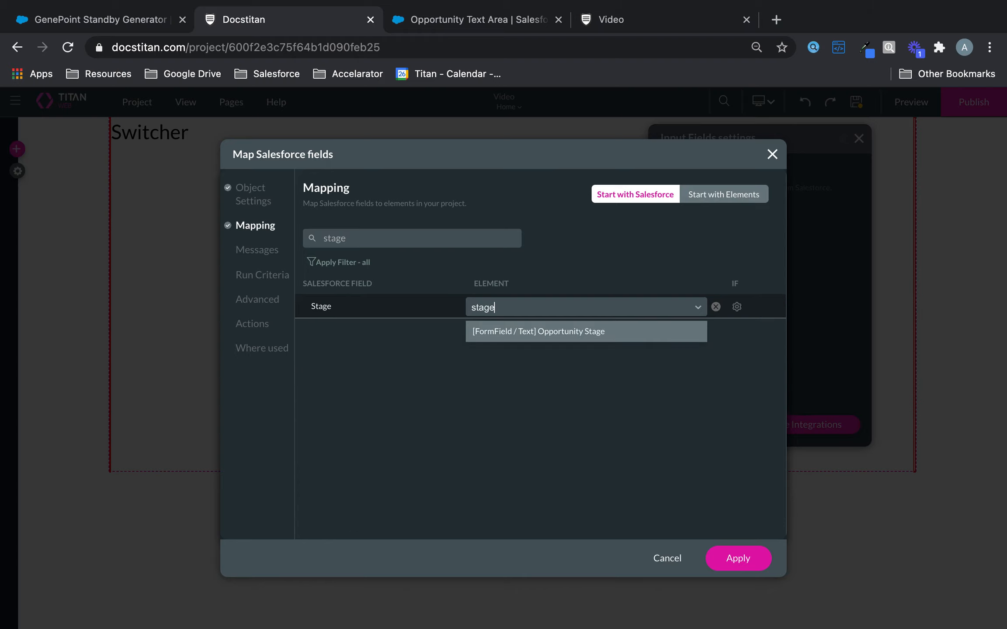
left_click(618, 335)
Filter the mapping for "close" and map the Salesforce Close Date field to the form's date field.
double_click(341, 238)
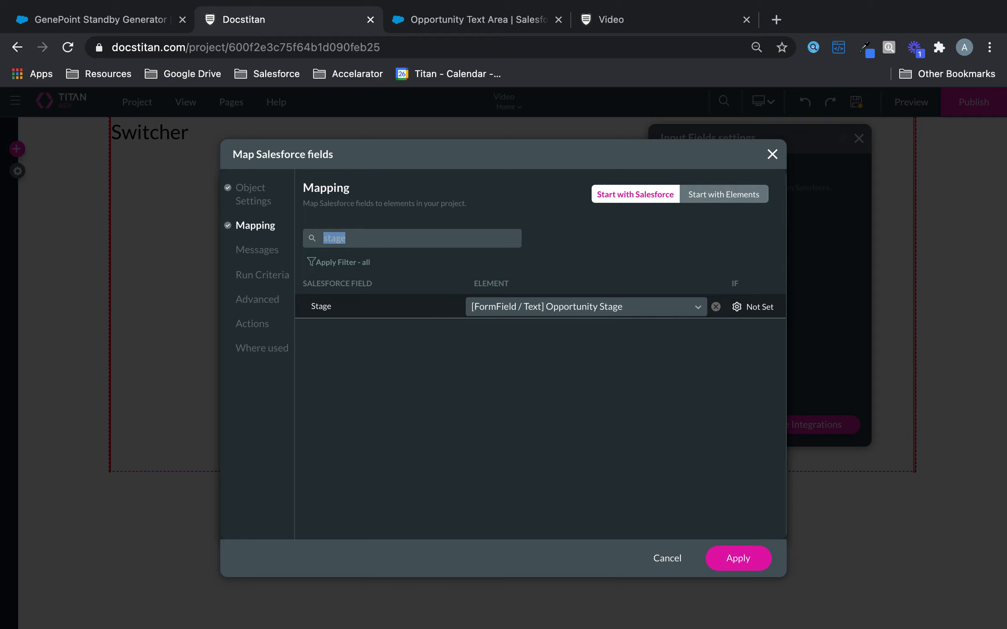
type("close")
left_click(527, 306)
type("date")
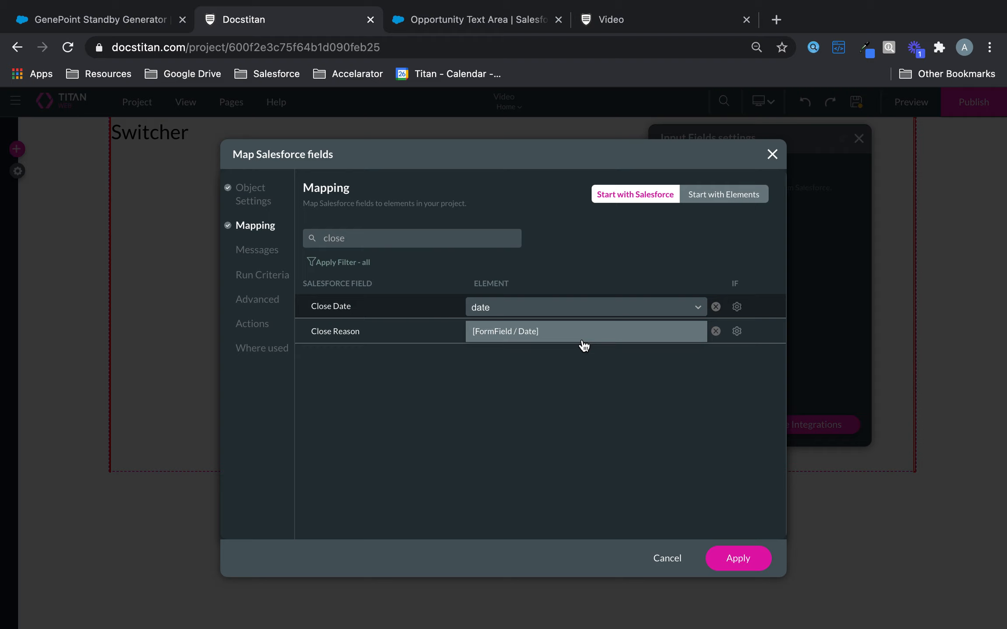
left_click(584, 346)
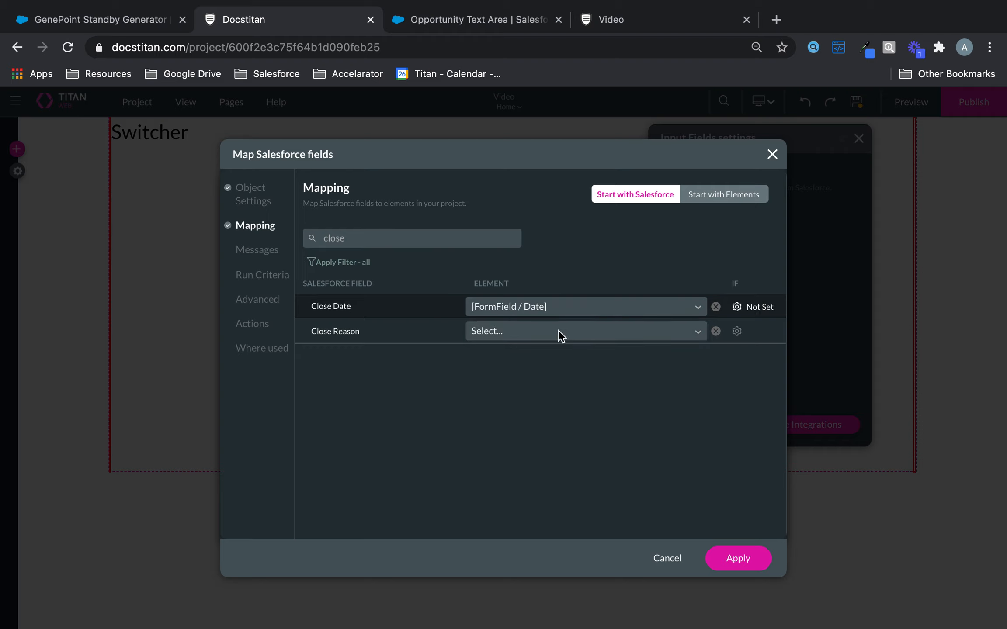
Map the Salesforce One Time Activity field to the form's switch field, apply the mapping and close the integration and field settings.
left_click_drag(380, 239, 267, 216)
type("one")
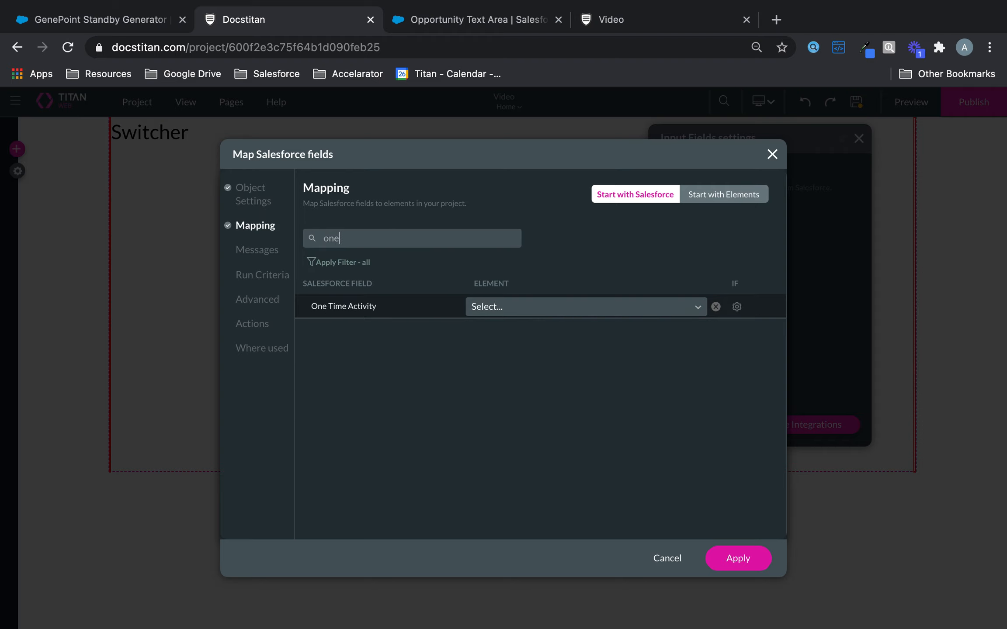
left_click(494, 301)
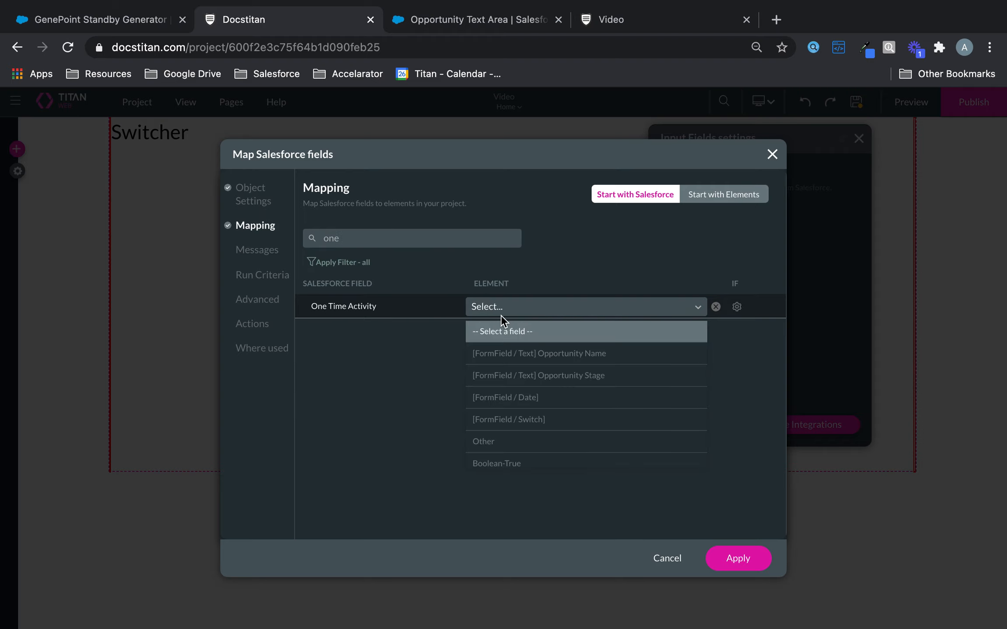
left_click(542, 419)
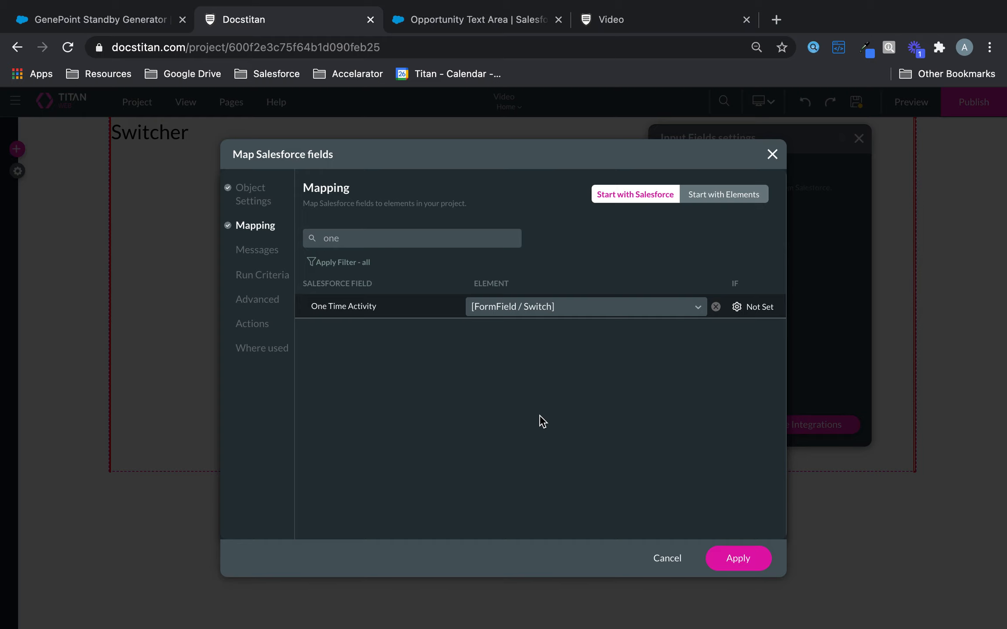
left_click(748, 560)
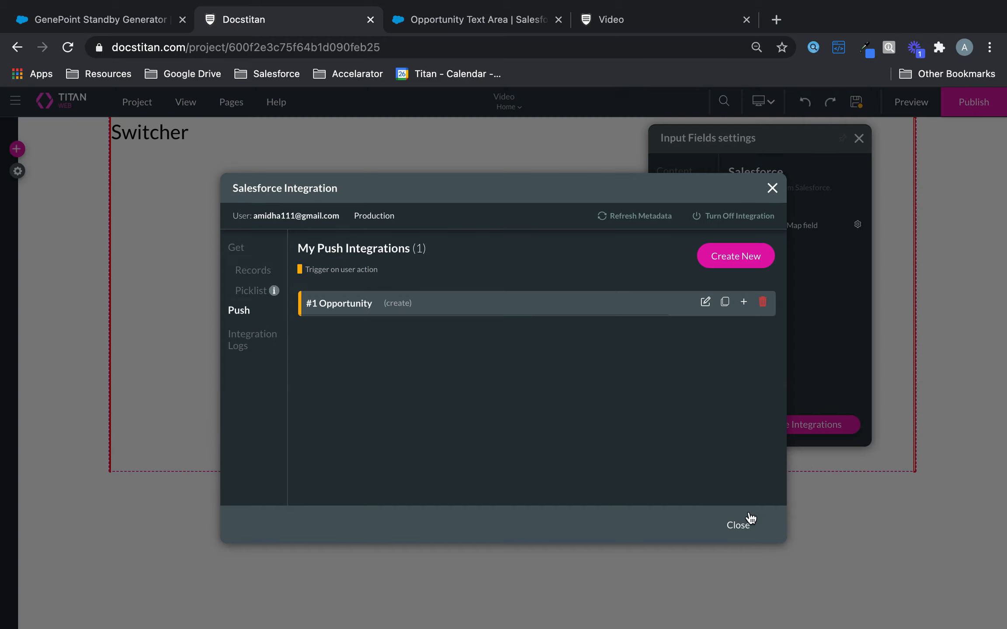
left_click(751, 516)
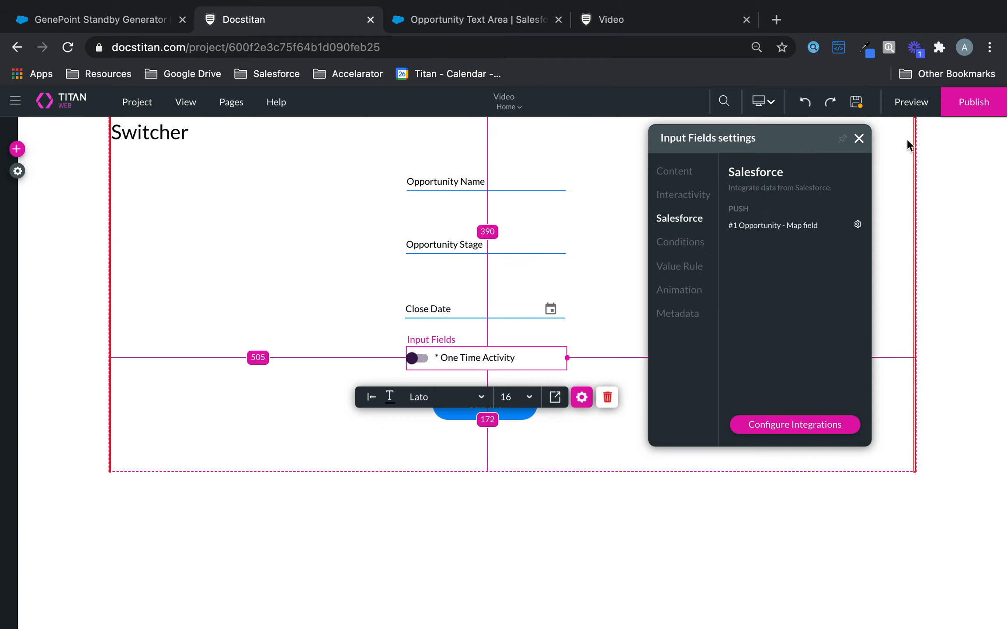
left_click(859, 138)
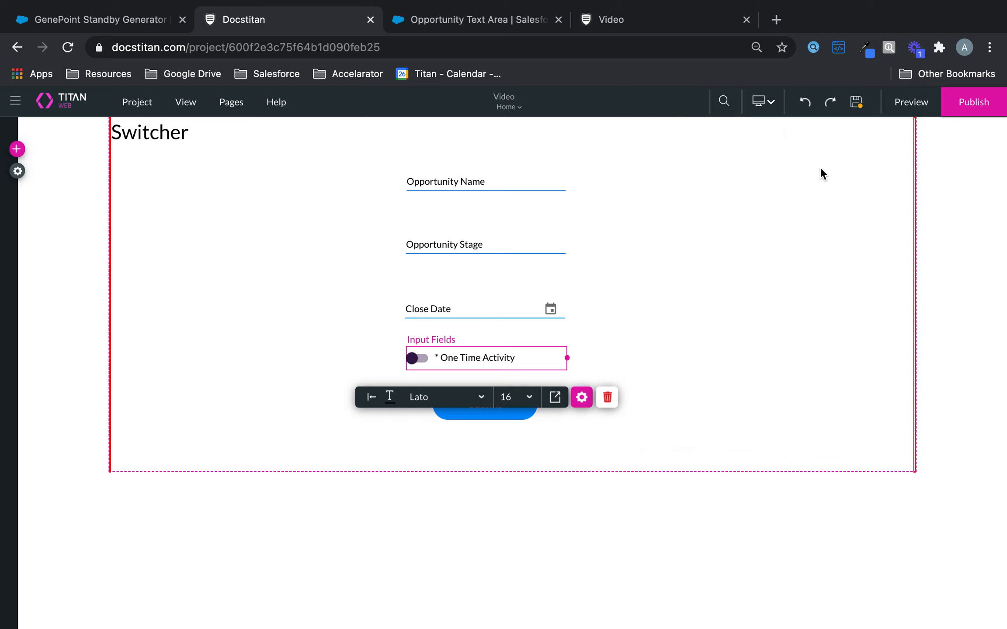
Configure the Submit button's on-click action to run the Salesforce push #1 Opportunity (create).
left_click(678, 360)
left_click(515, 409)
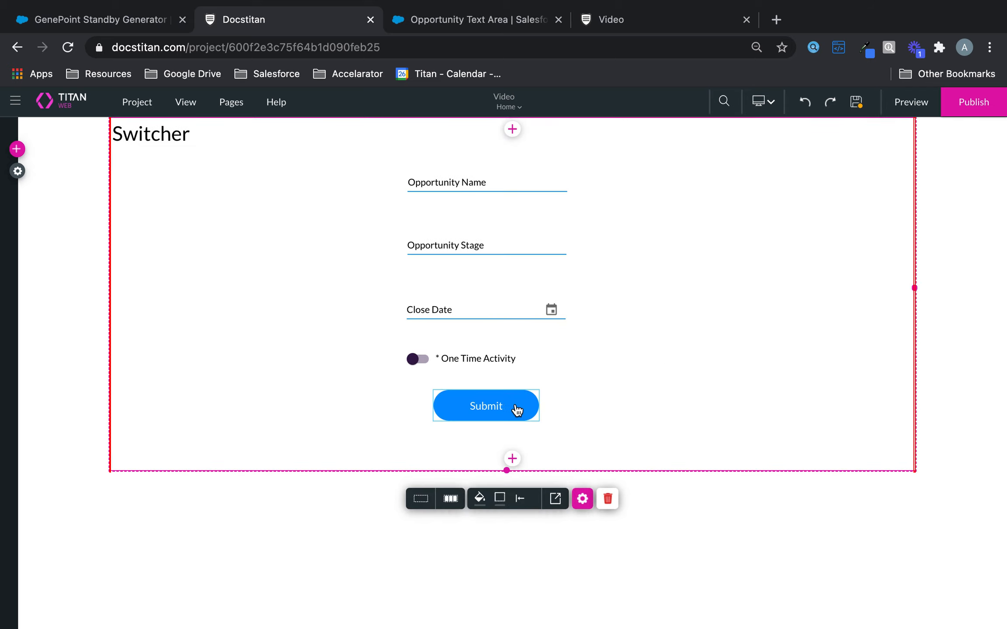
left_click(634, 450)
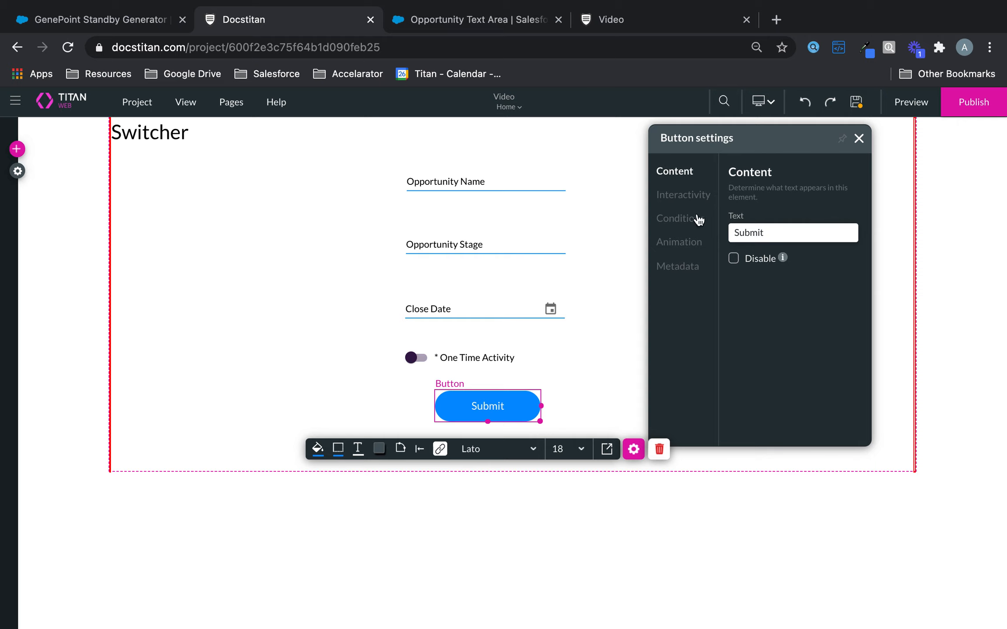
left_click(692, 200)
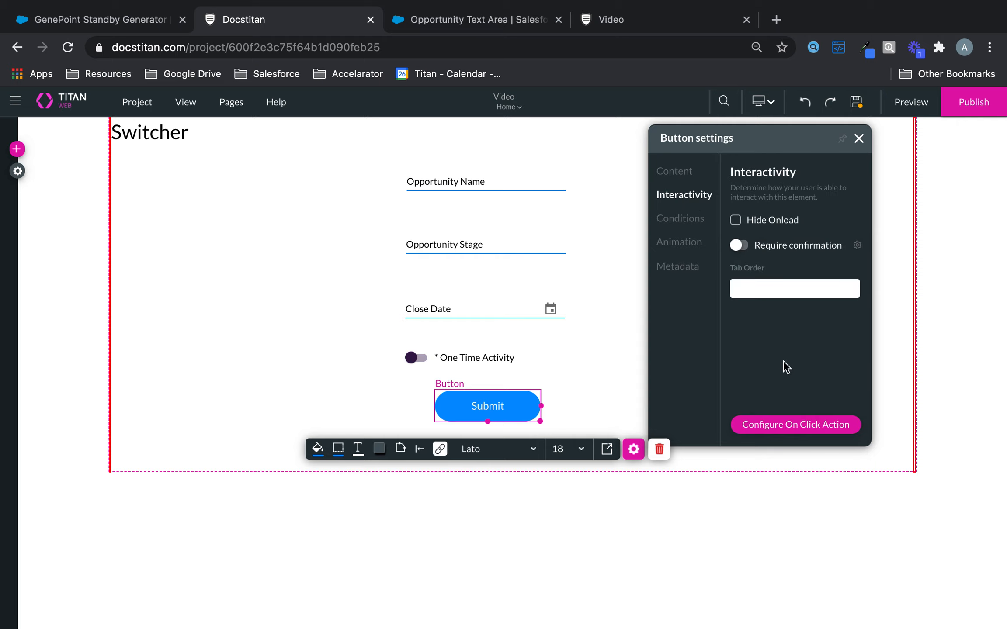
left_click(791, 426)
left_click(296, 324)
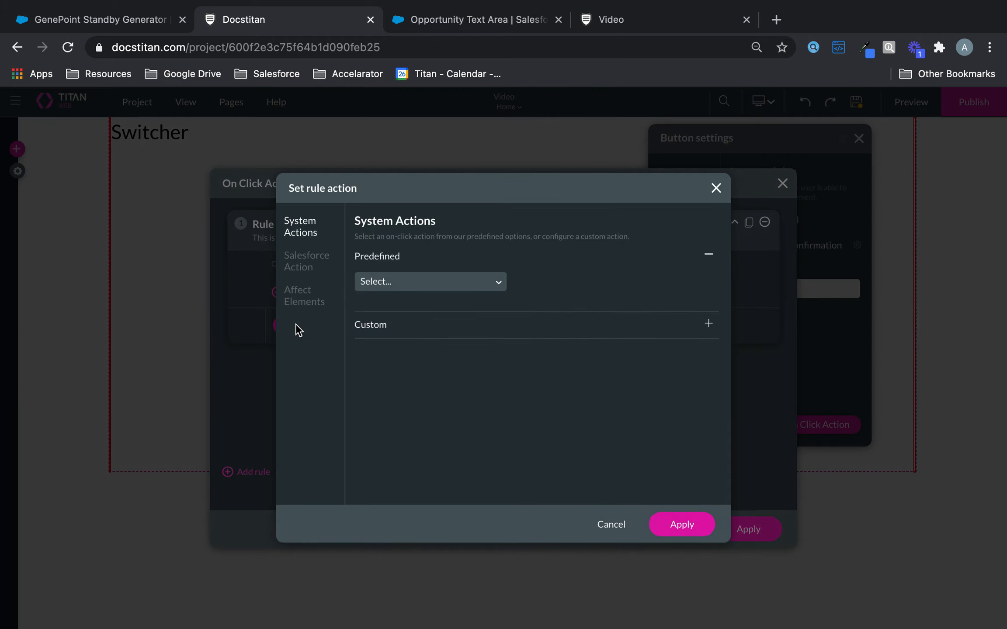
left_click(317, 257)
left_click(427, 280)
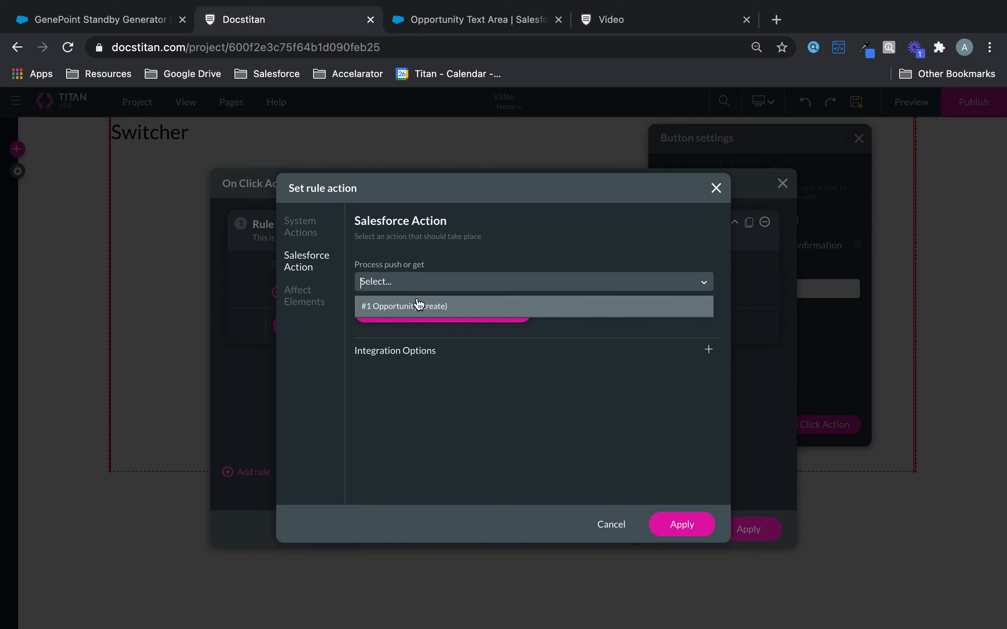
left_click(416, 304)
left_click(676, 517)
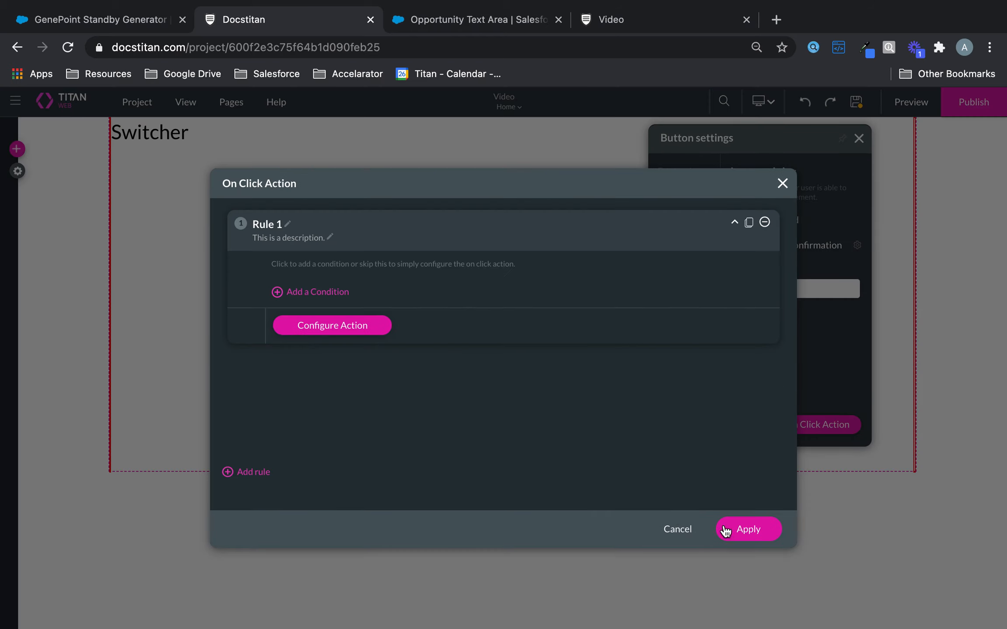
left_click(738, 529)
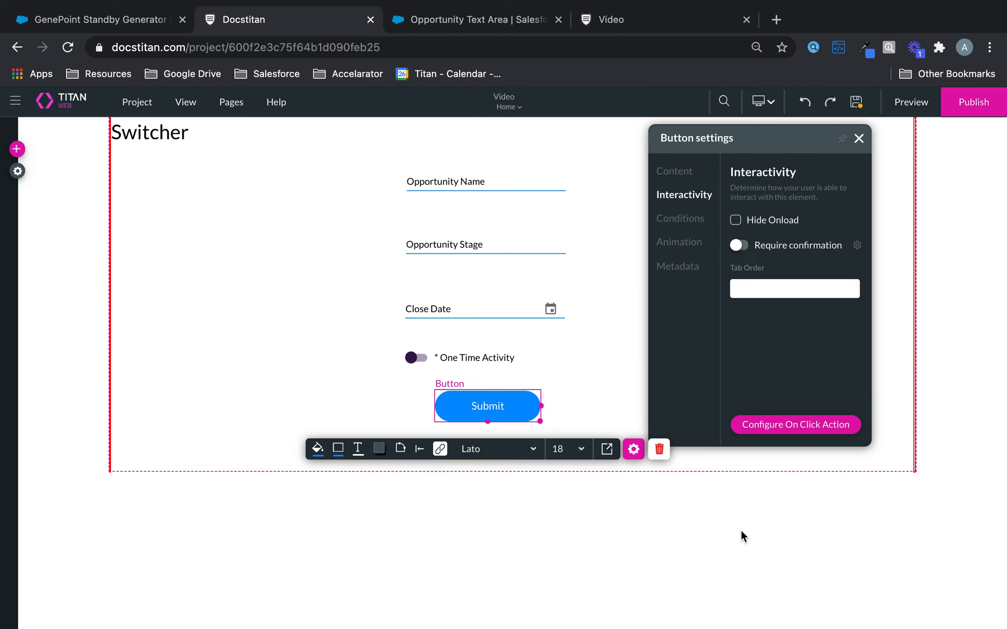
Save the project, open its preview and close the old Video preview.
left_click(857, 93)
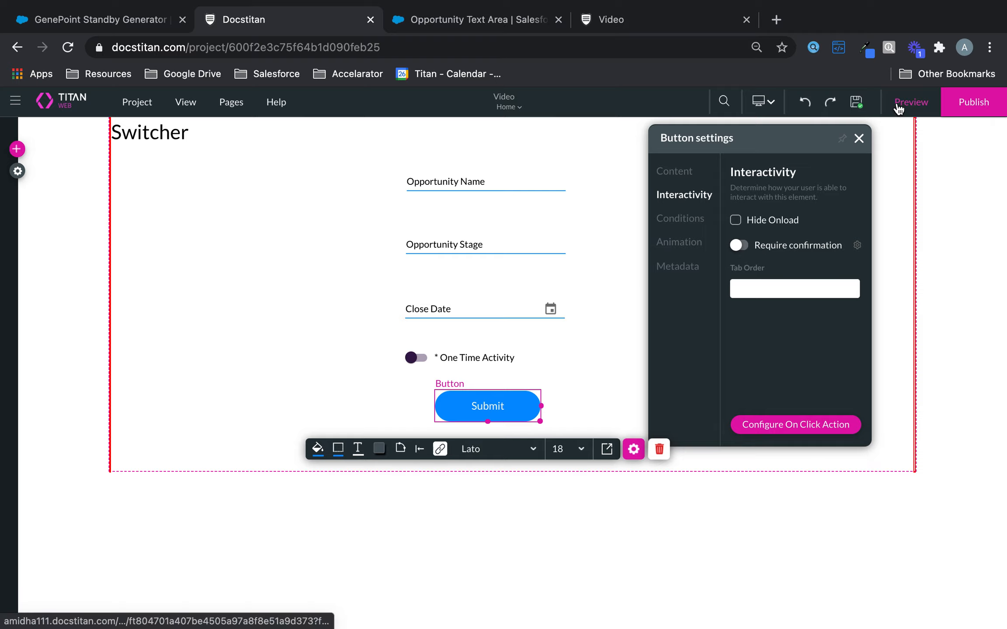
left_click(898, 107)
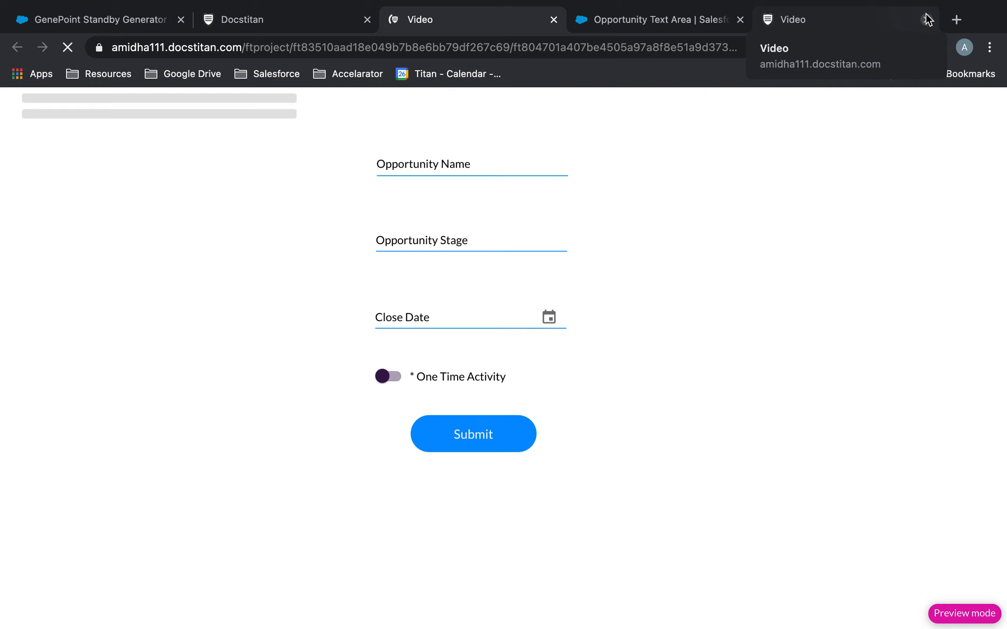
left_click(926, 19)
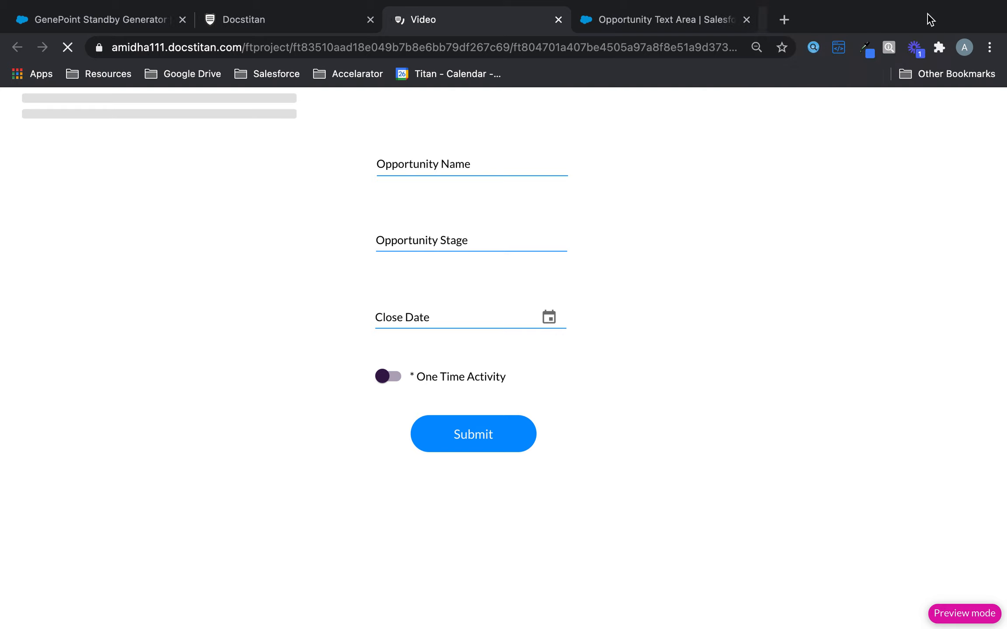
Enter One Time OFF as the Opportunity Name and Prospecting as the Opportunity Stage in the preview form.
left_click(497, 165)
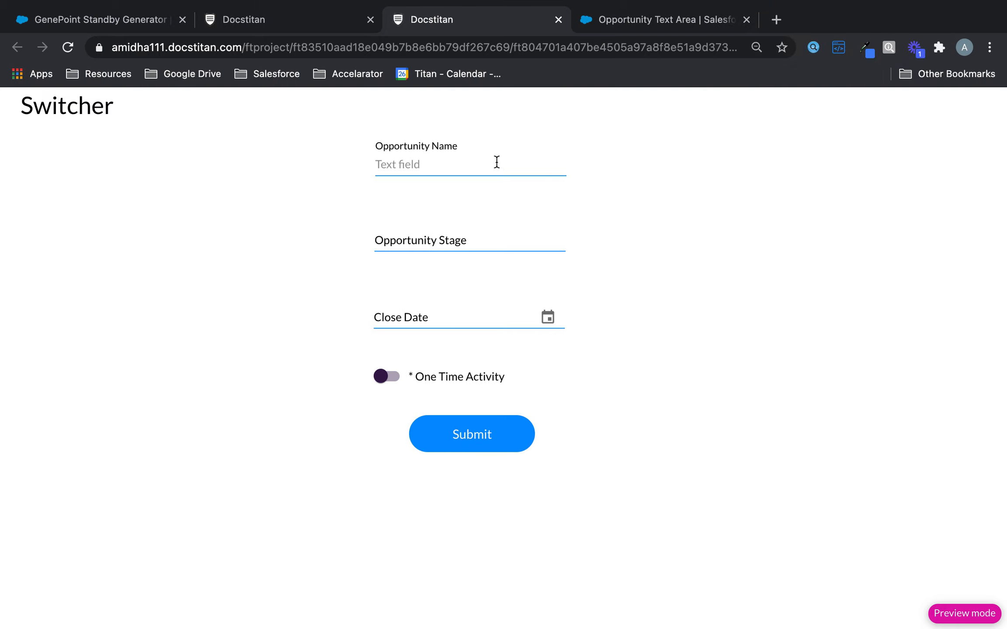
type("One Time o")
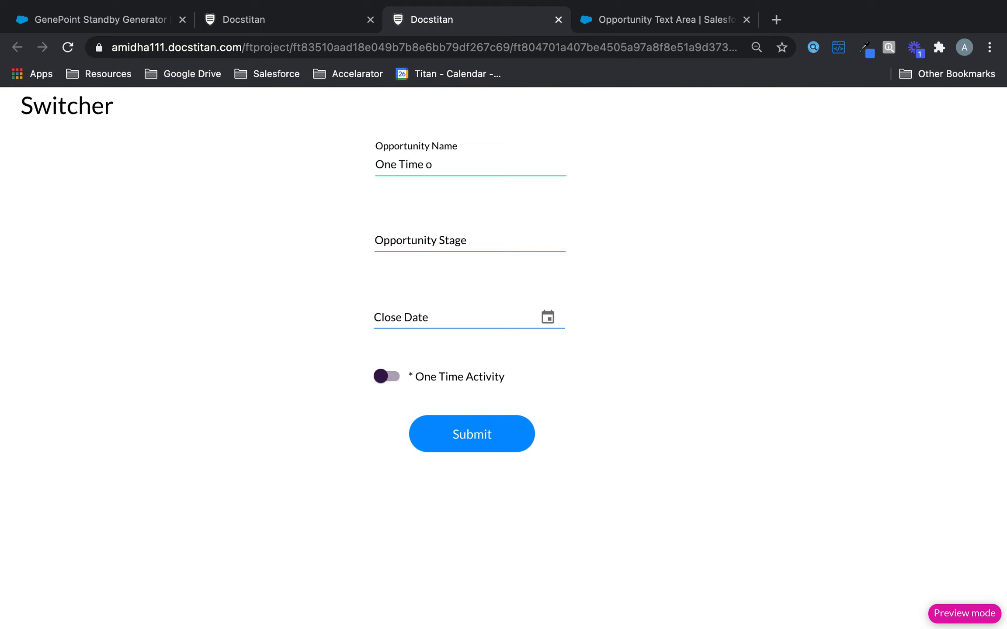
type("OFFF")
left_click(449, 243)
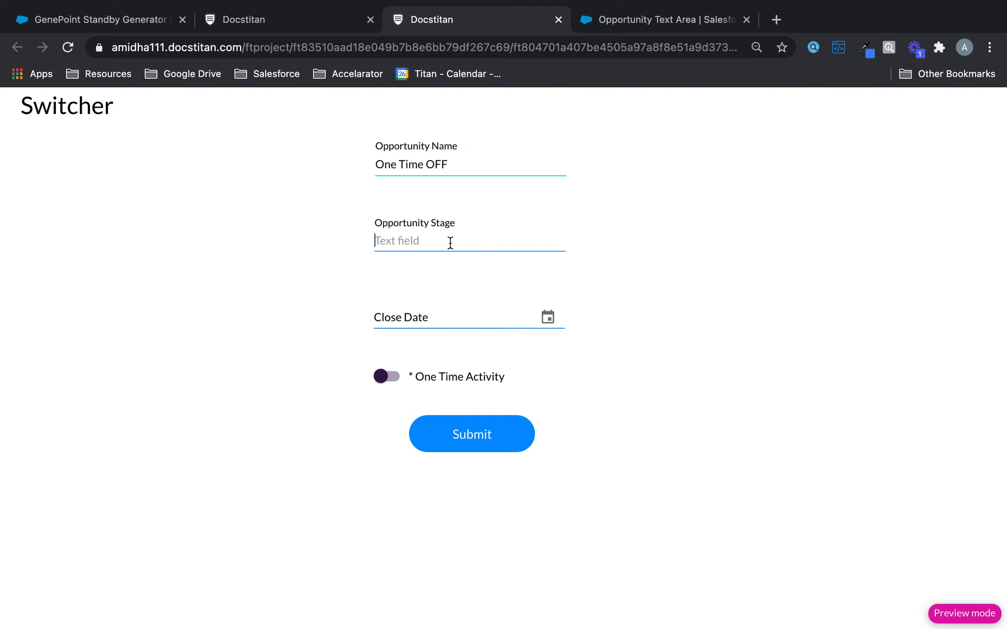
type("{P")
key("BackSpace")
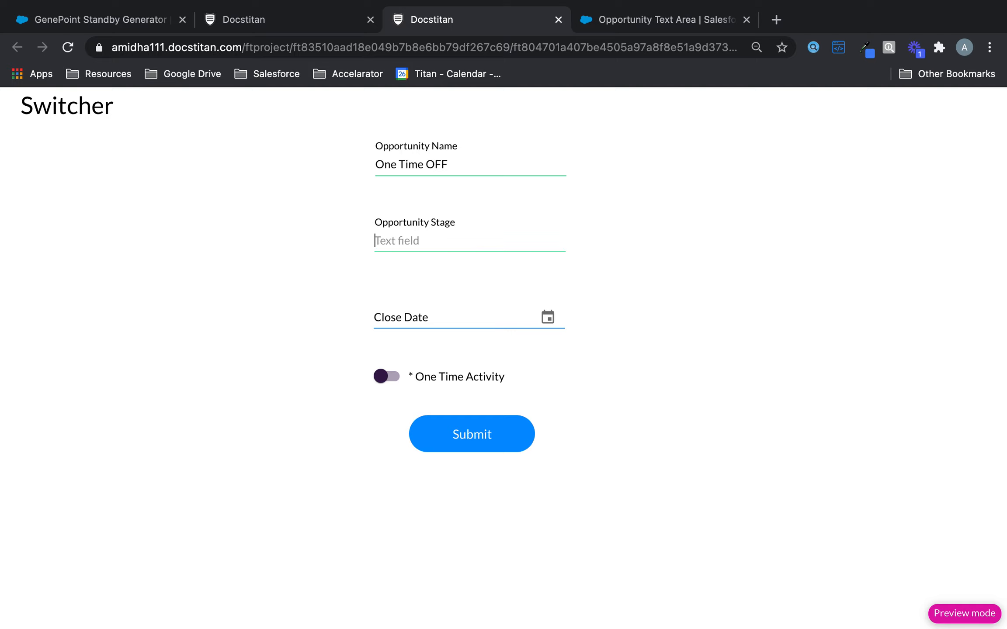
type("Prospecting")
Set the Close Date to 29/01/2021, try to submit the form with One Time Activity off, and dismiss the message.
left_click(548, 319)
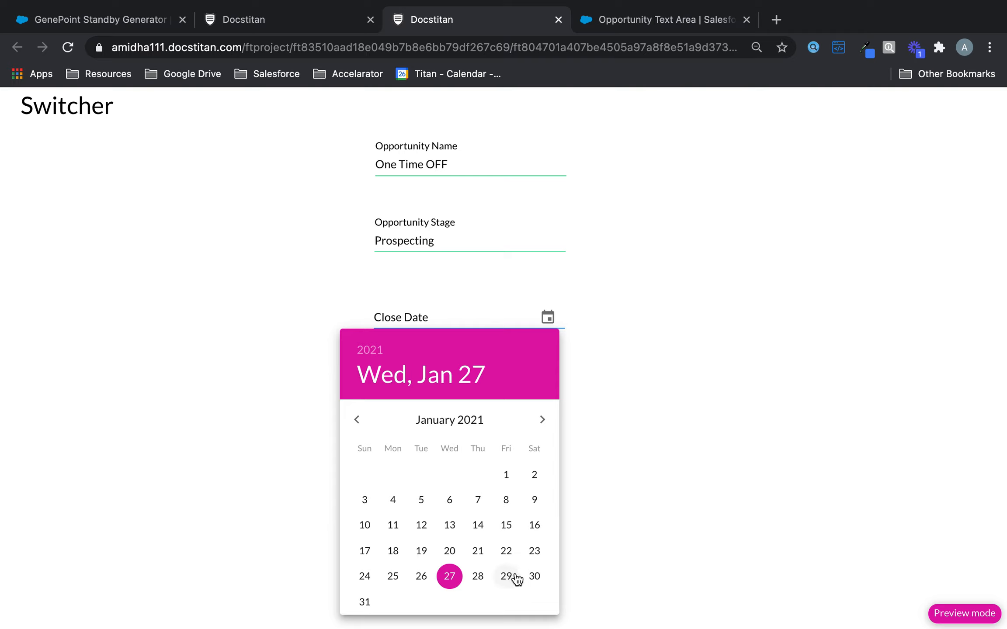
left_click(534, 576)
left_click(734, 295)
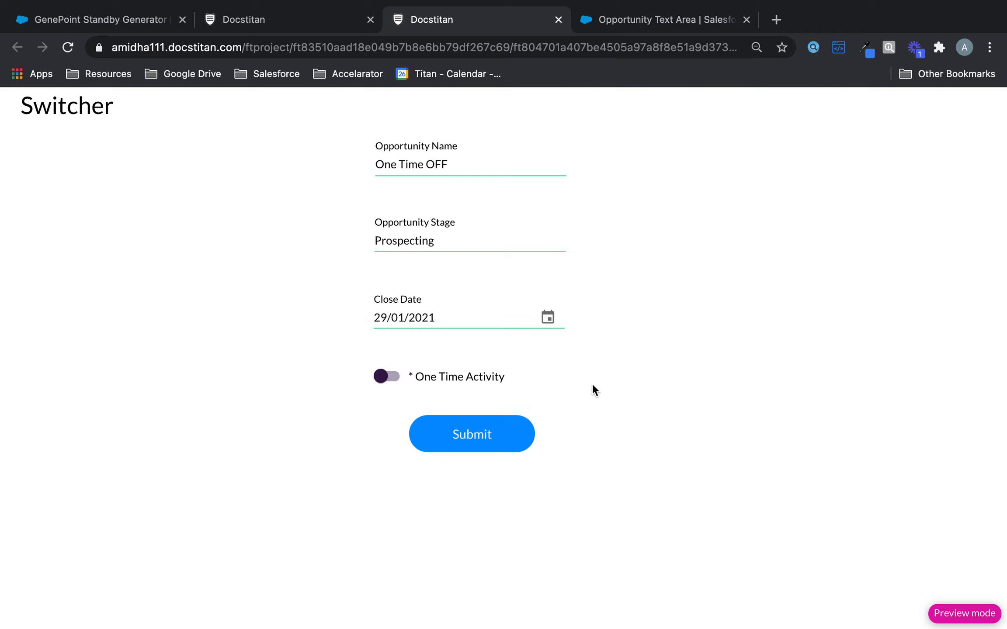
left_click(495, 432)
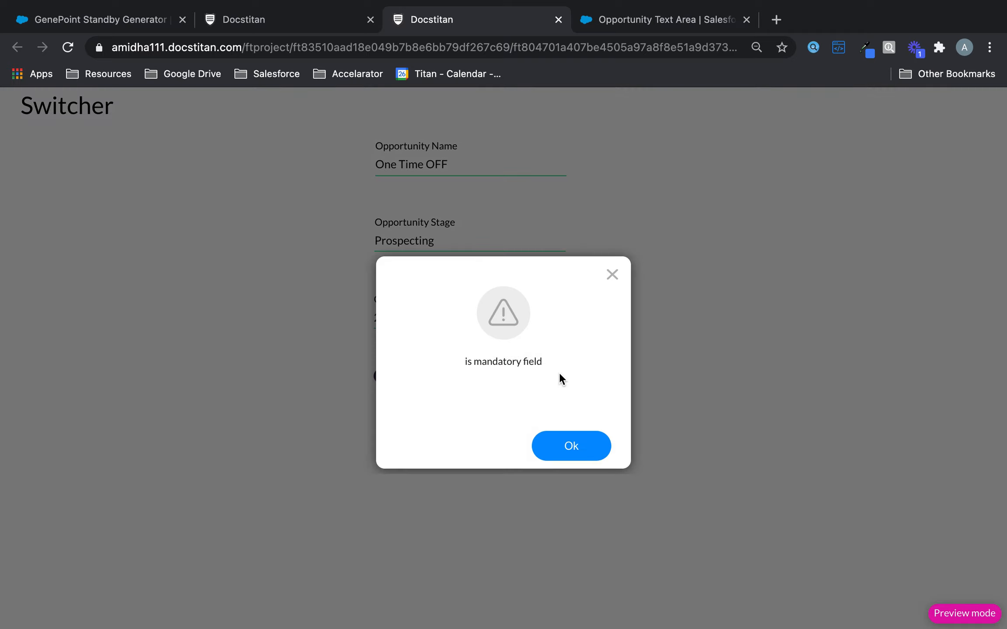
left_click(613, 275)
Return to the form editor, turn off the Mandatory option for the One Time Activity switch and save the project.
left_click(279, 18)
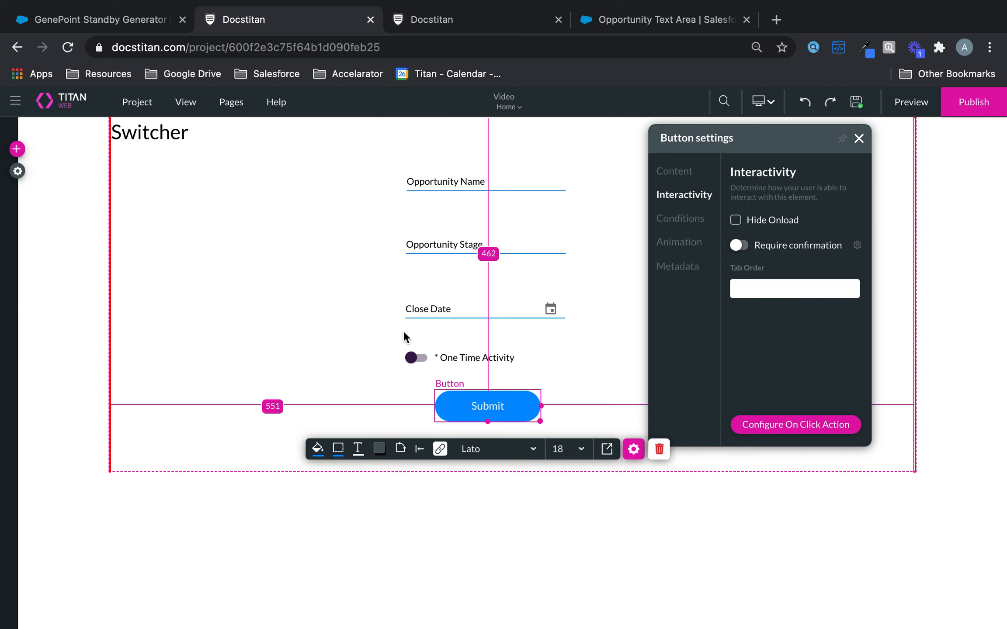
left_click(429, 361)
left_click(689, 198)
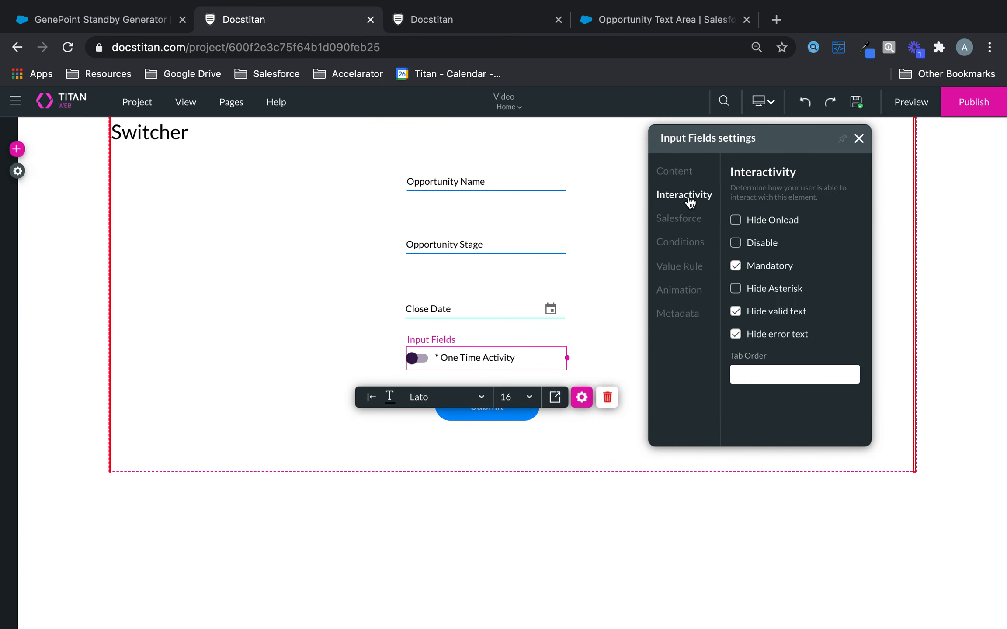
left_click(739, 269)
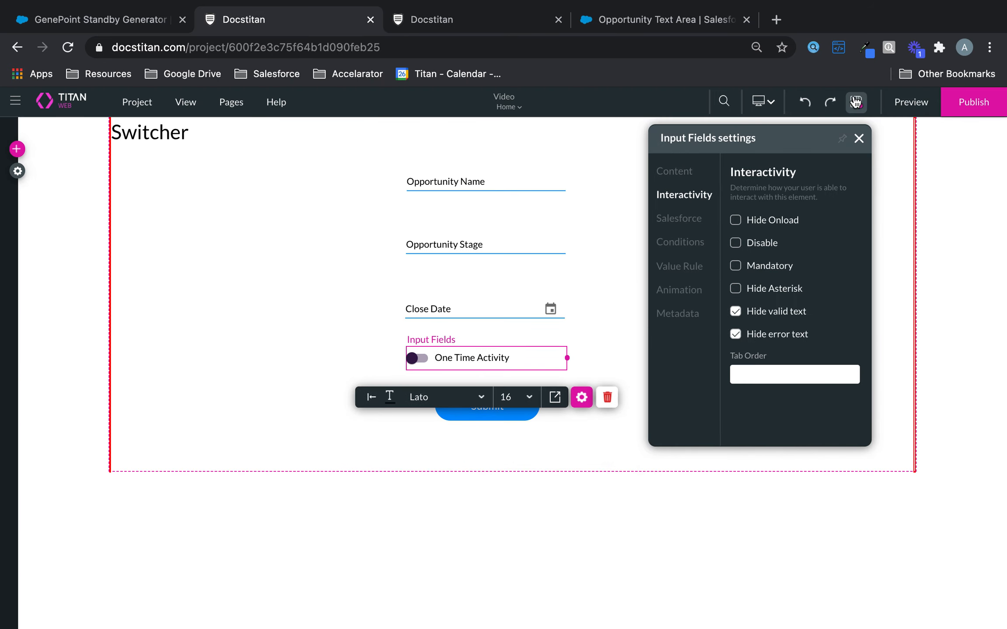
Reload the form preview and enter One Time OFF as the Opportunity Name and Prospecting as the Opportunity Stage.
left_click(436, 20)
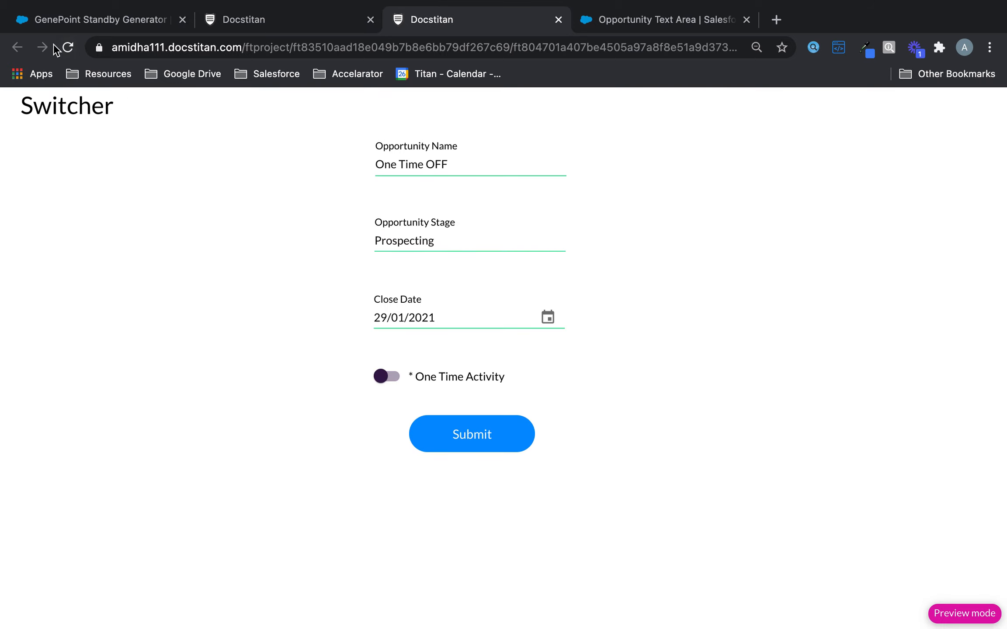
left_click(68, 47)
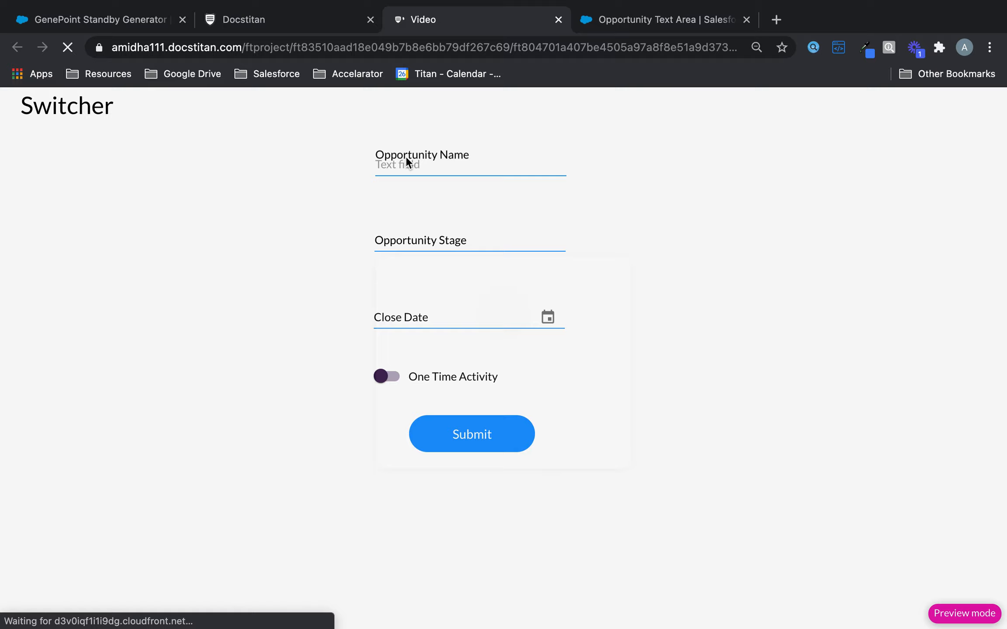
left_click(406, 156)
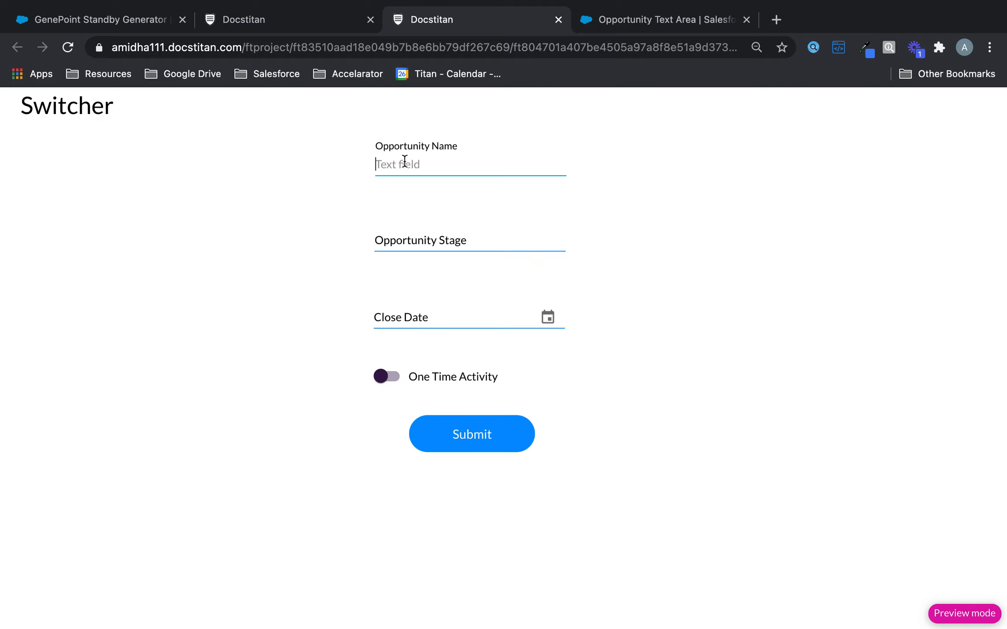
type("One T")
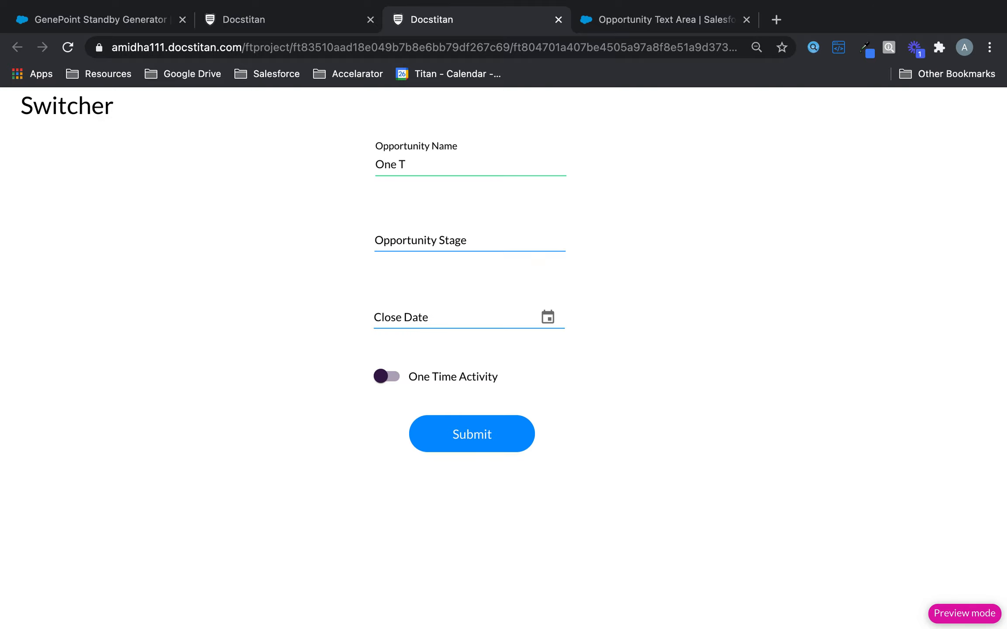
type("ime OFF")
left_click(457, 230)
type("Prospecting")
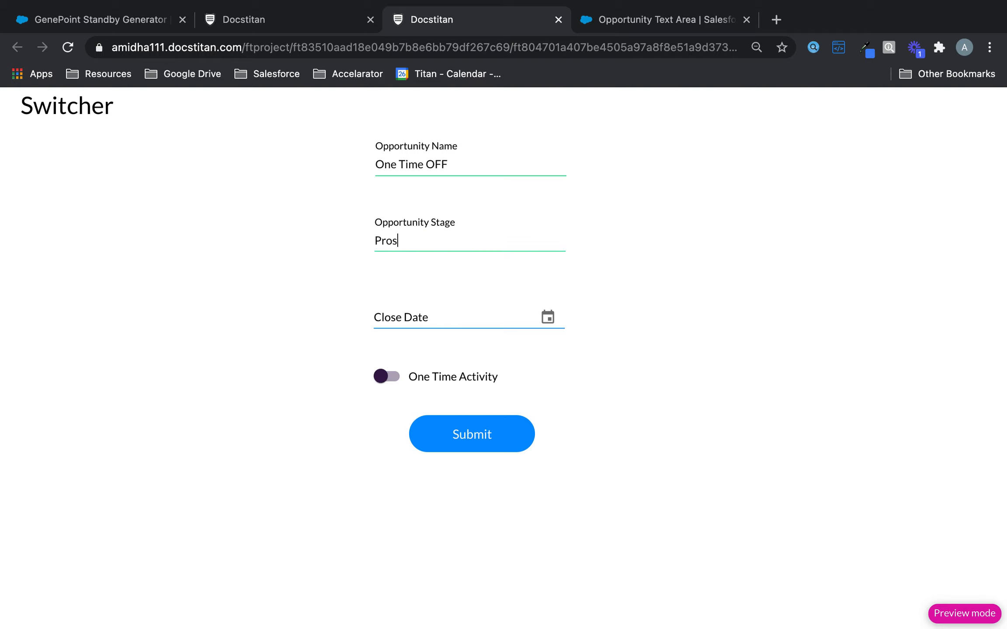
Set the Close Date to 30/01/2021 and submit the form with One Time Activity left off.
left_click(548, 316)
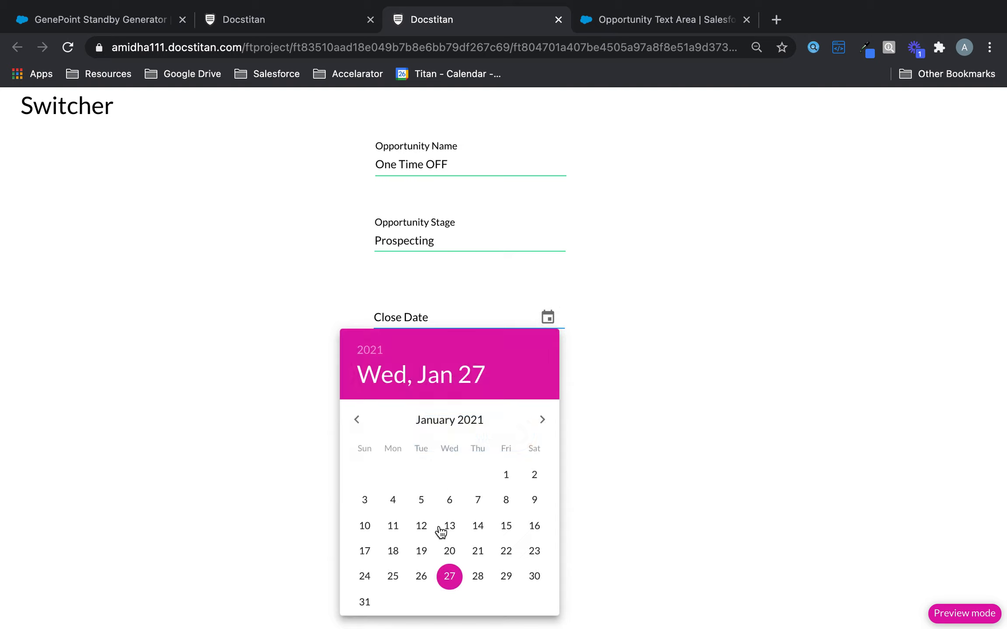
left_click(365, 602)
left_click(597, 263)
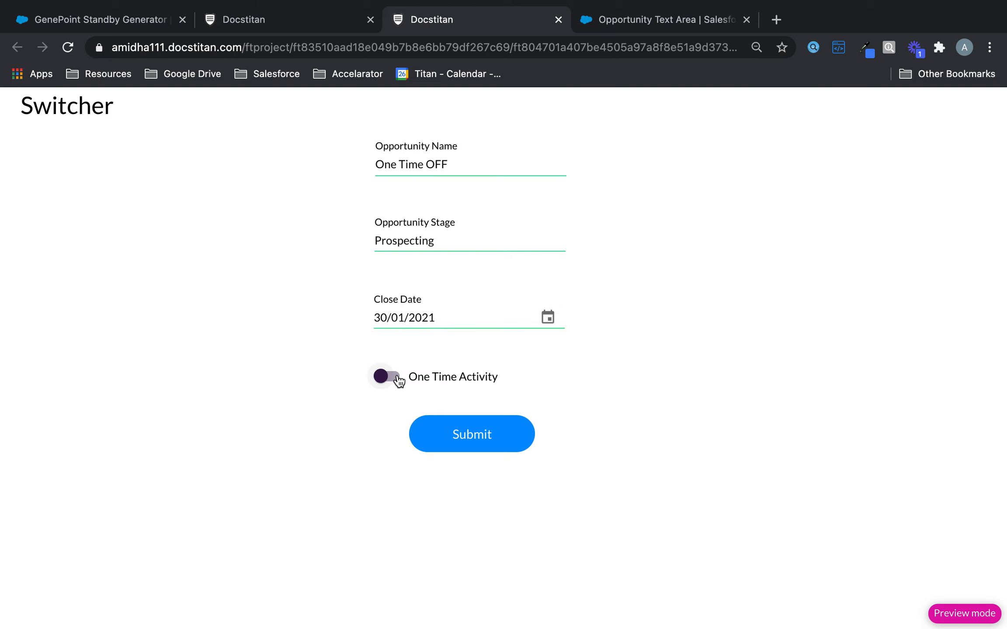
left_click(475, 433)
Return to the form editor and open the most recently created opportunity from the project's Salesforce integration logs.
left_click(294, 15)
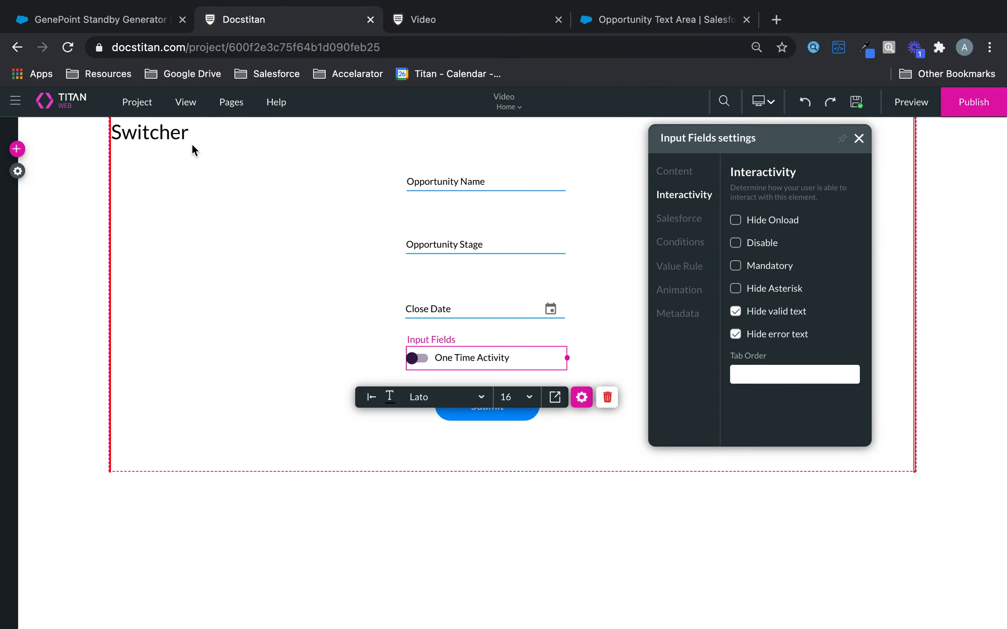
left_click(18, 171)
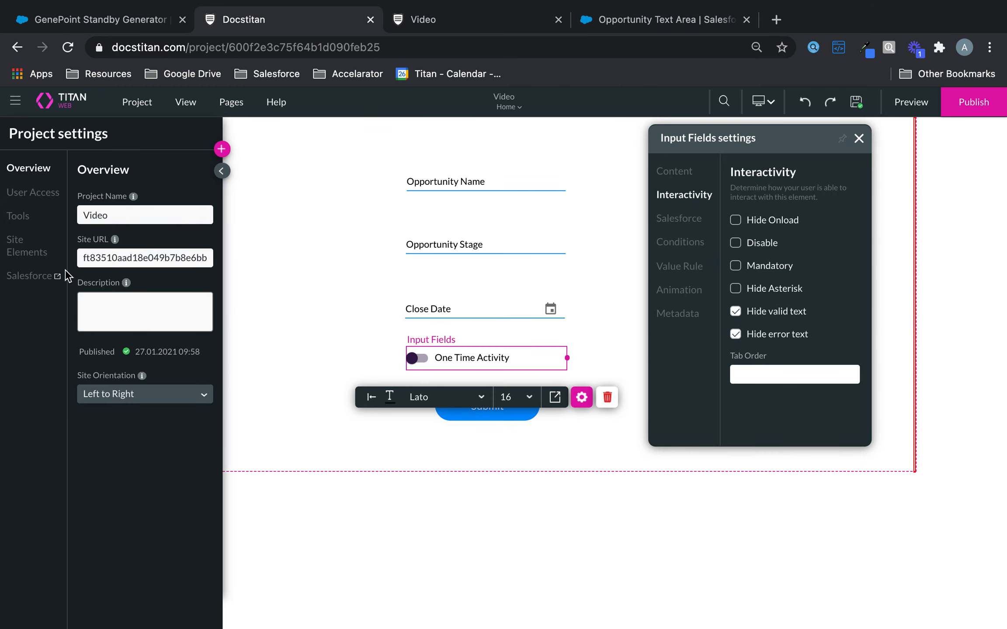
left_click(26, 273)
left_click(253, 342)
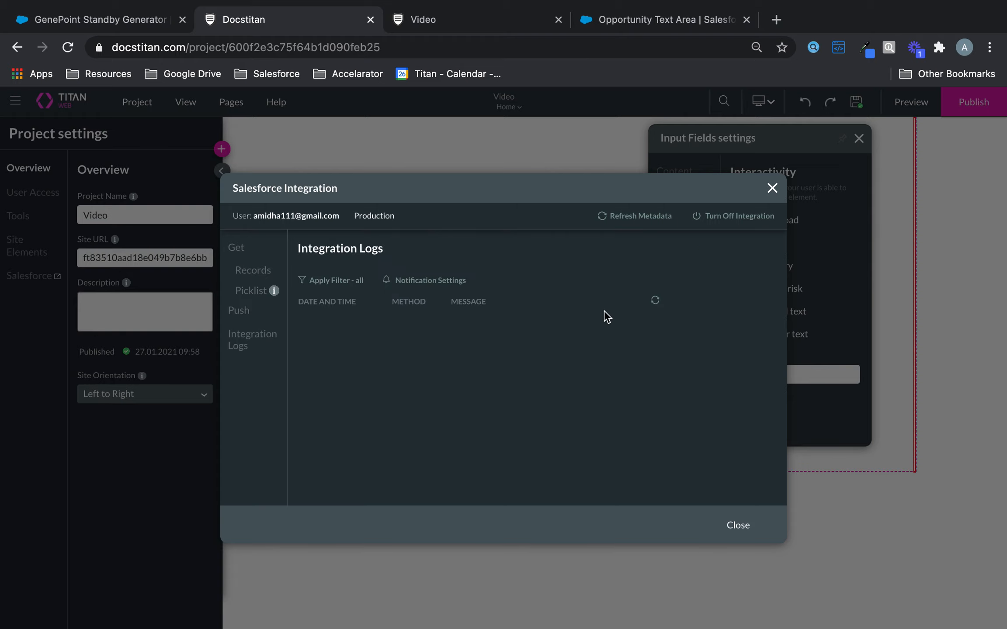
left_click(637, 325)
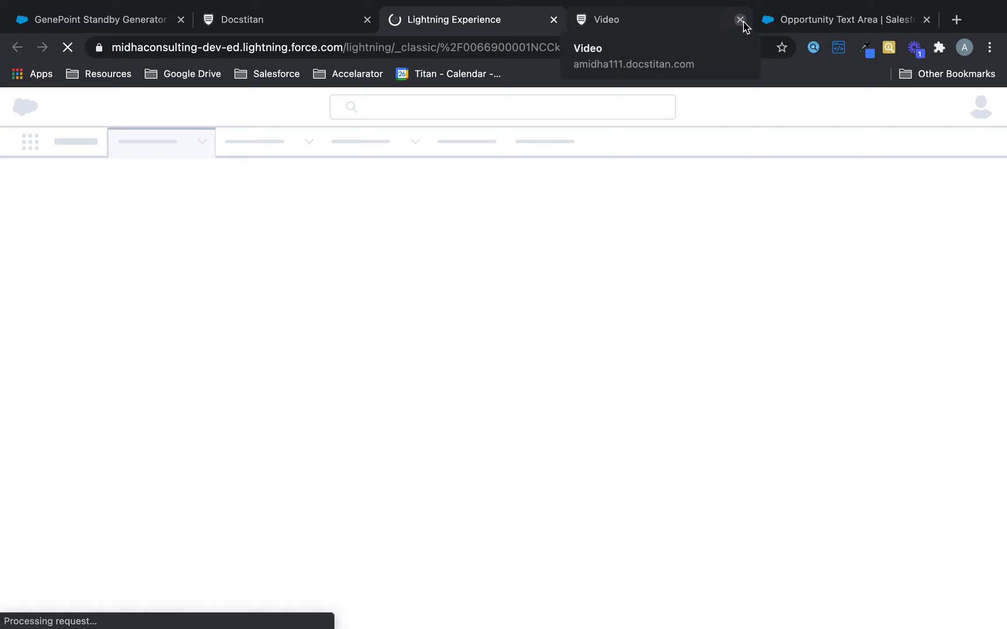
Close the old form preview and the Opportunity Text Area record, discarding the record's unsaved changes.
left_click(741, 20)
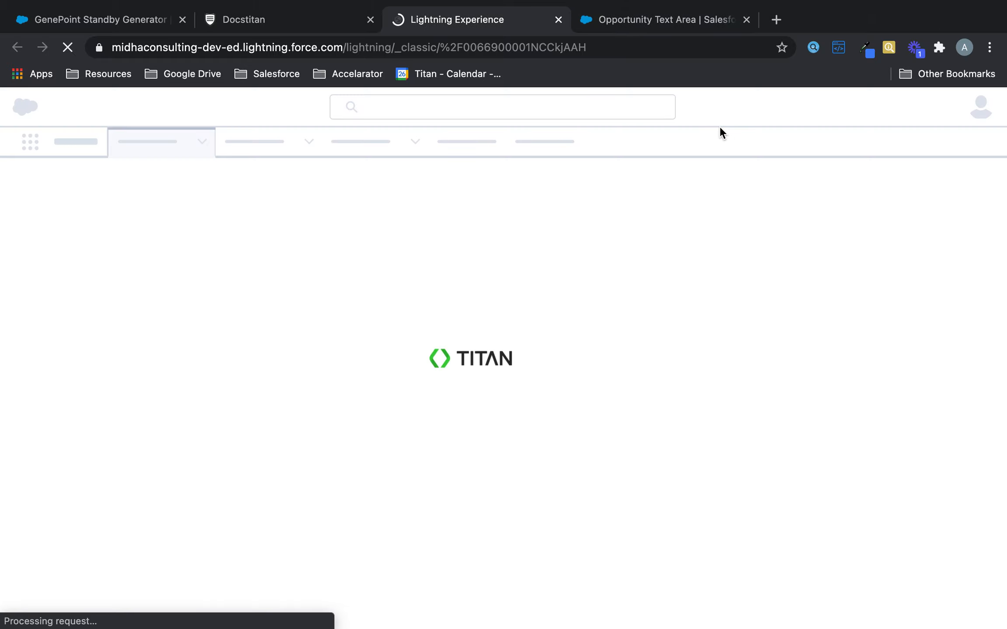
left_click(747, 20)
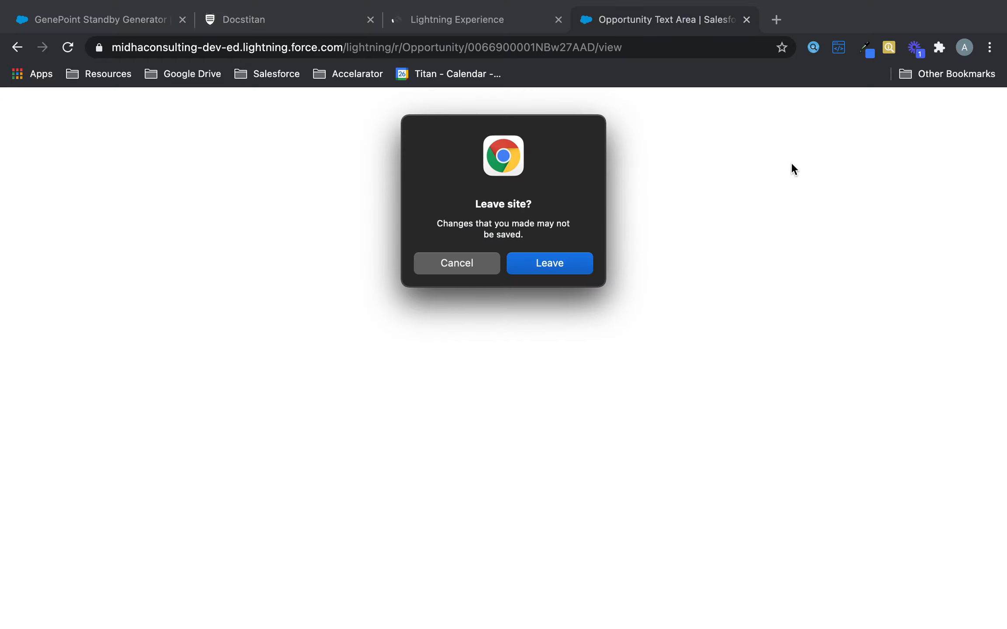
left_click(488, 267)
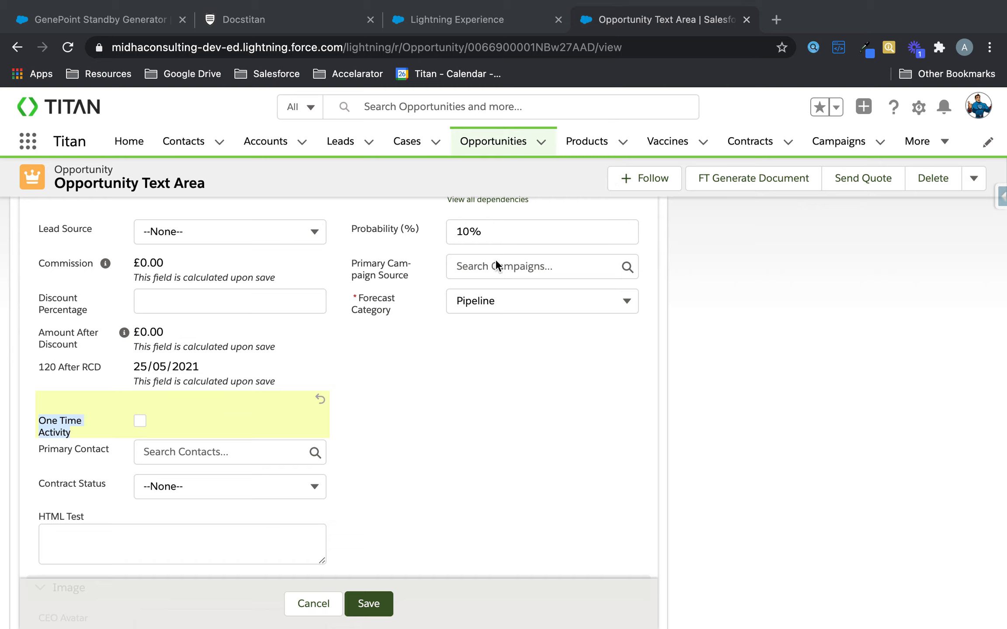
left_click(747, 20)
left_click(560, 258)
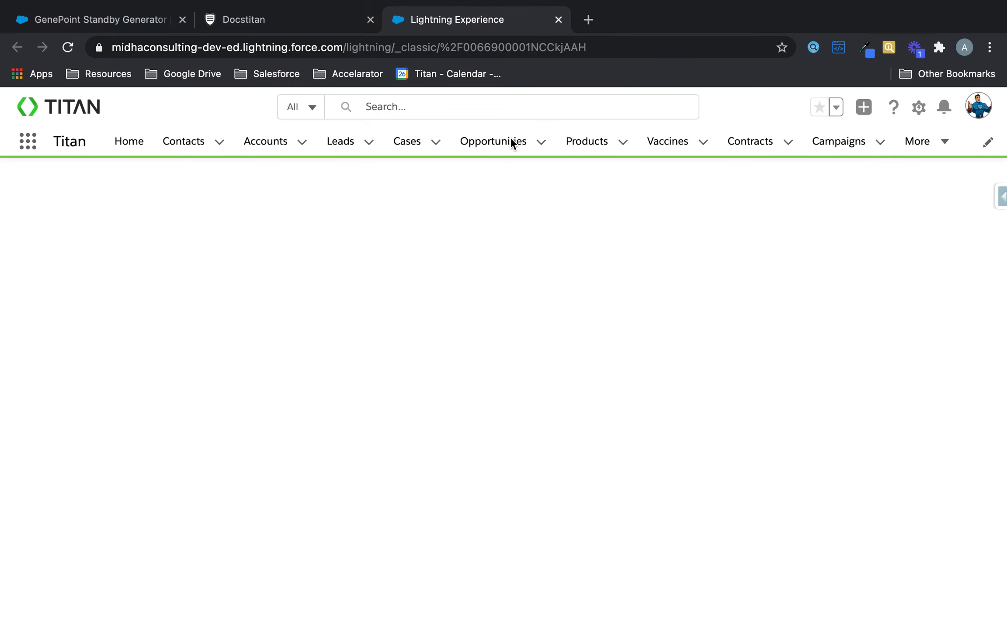
Reload the One Time OFF opportunity page, check its One Time Activity field and delete the opportunity.
left_click(536, 56)
key("Return")
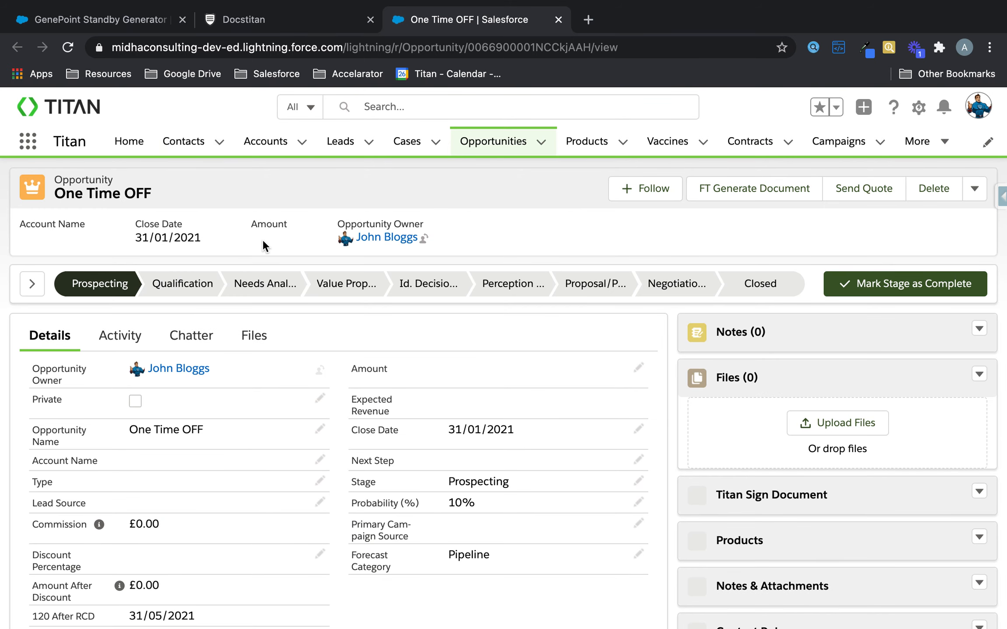
scroll(262, 245, "down", 2)
scroll(262, 239, "down", 3)
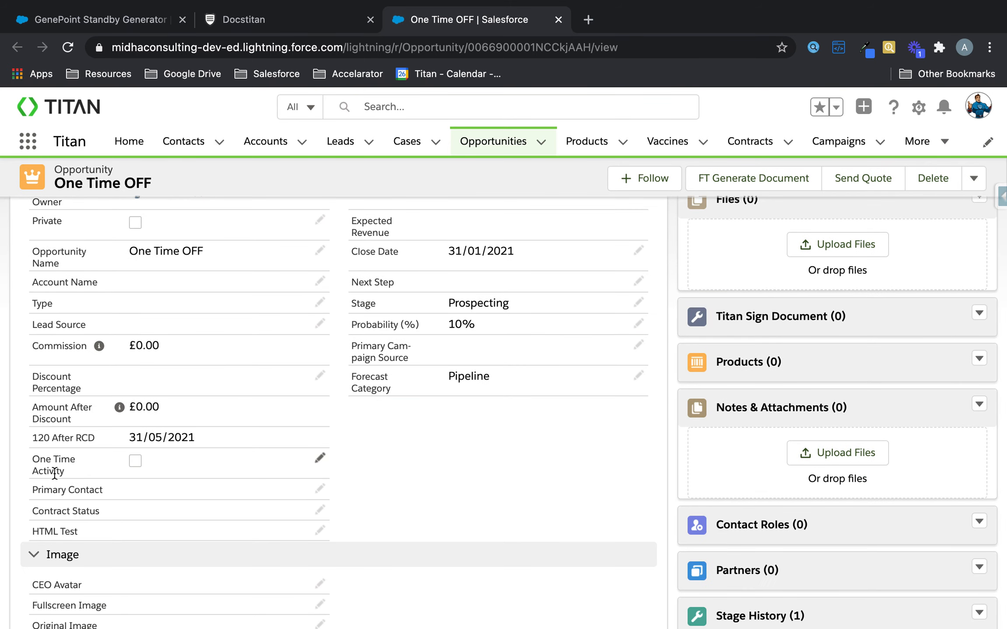
scroll(175, 456, "up", 5)
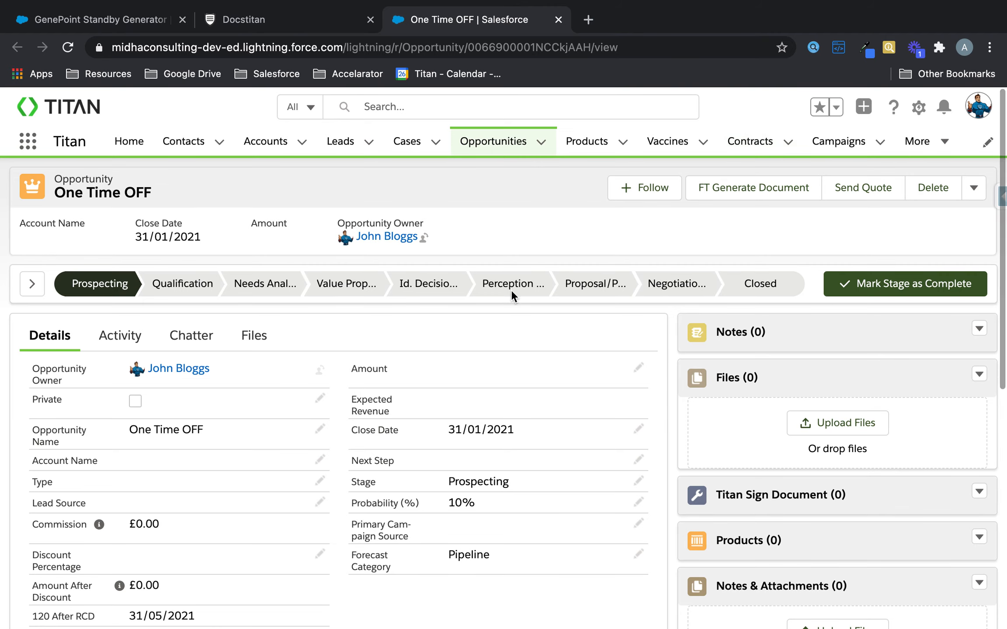
left_click(933, 187)
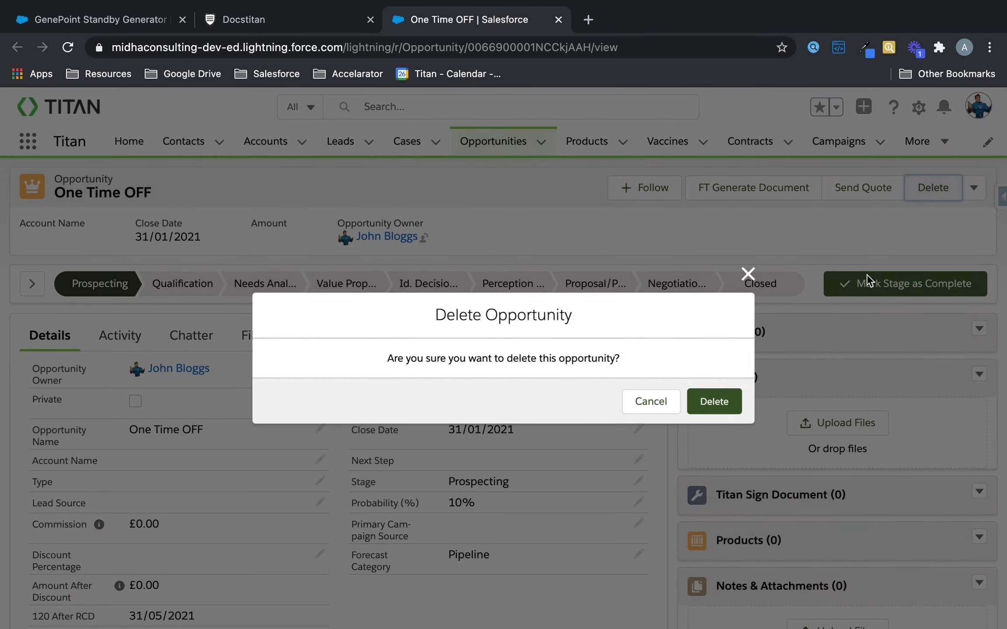
left_click(722, 402)
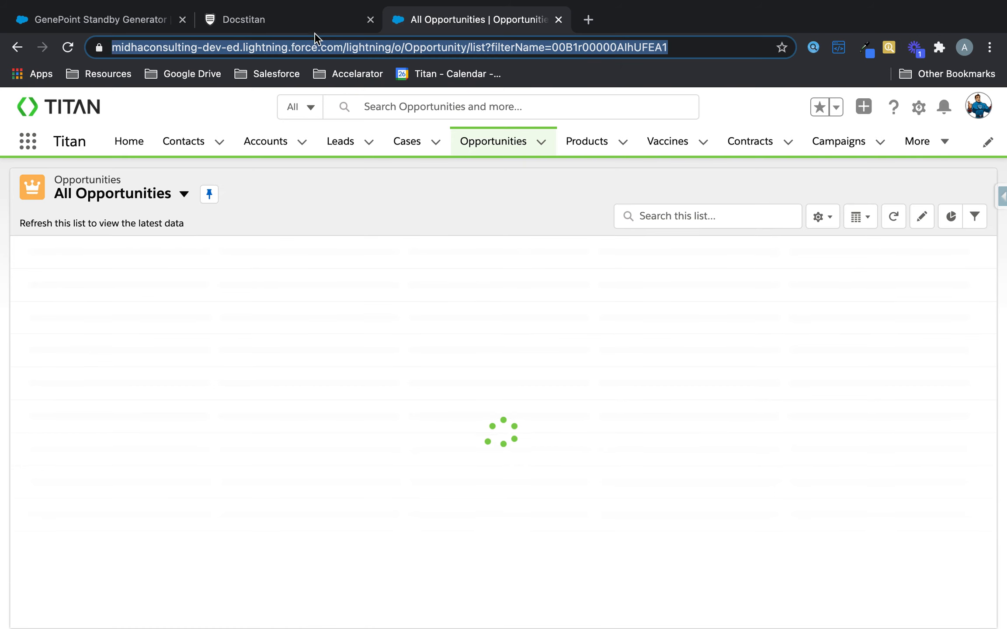
Return to the form editor, close the Salesforce Integration and Input Fields settings, and open a new form preview.
left_click(314, 20)
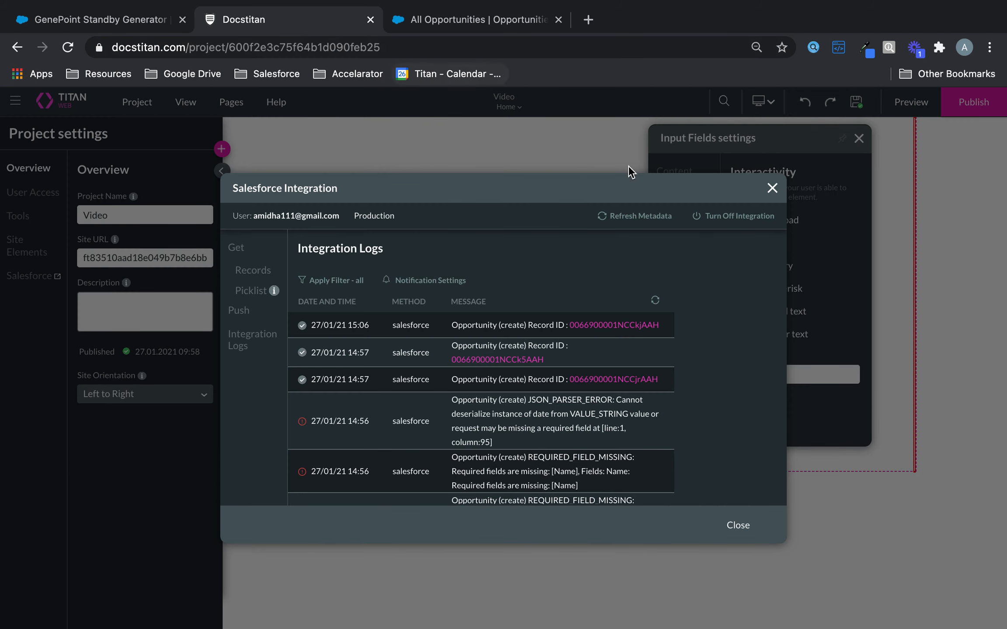
left_click(768, 189)
left_click(849, 135)
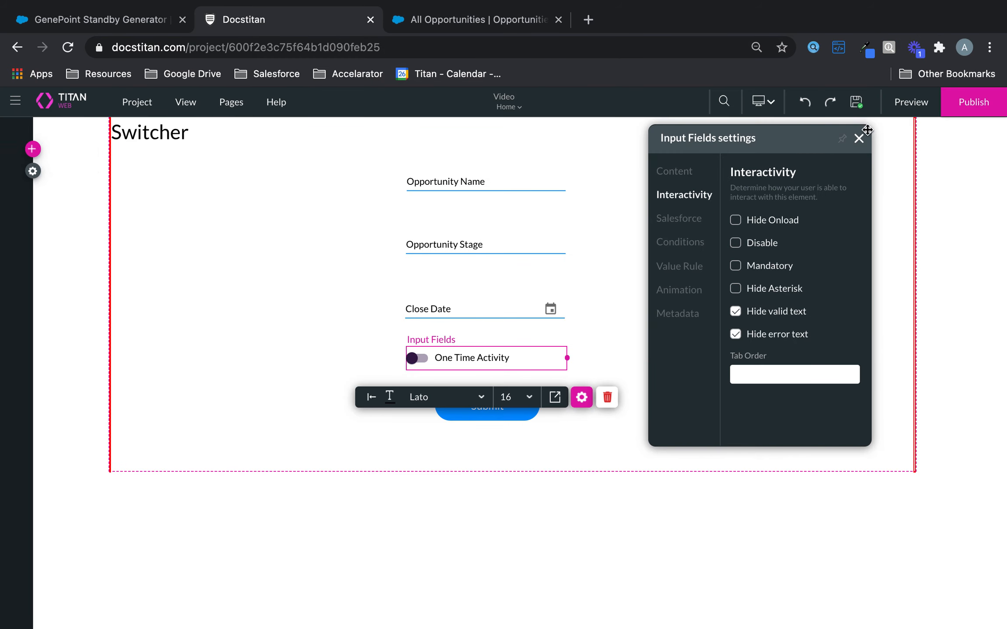
left_click(860, 135)
left_click(907, 104)
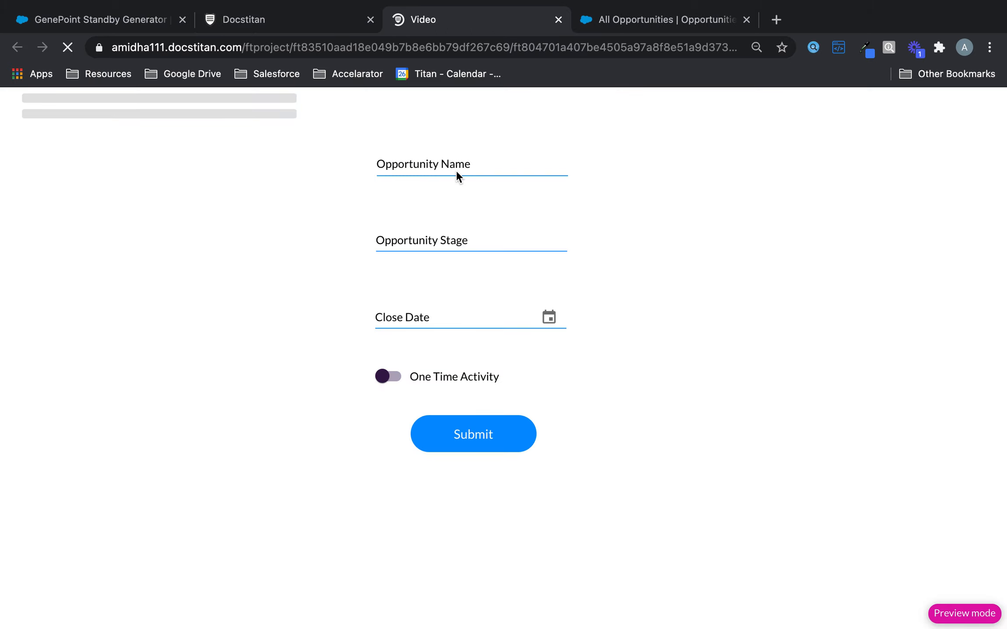
Enter One time Checked as the Opportunity Name and Prospecting as the Opportunity Stage in the form preview.
left_click(458, 167)
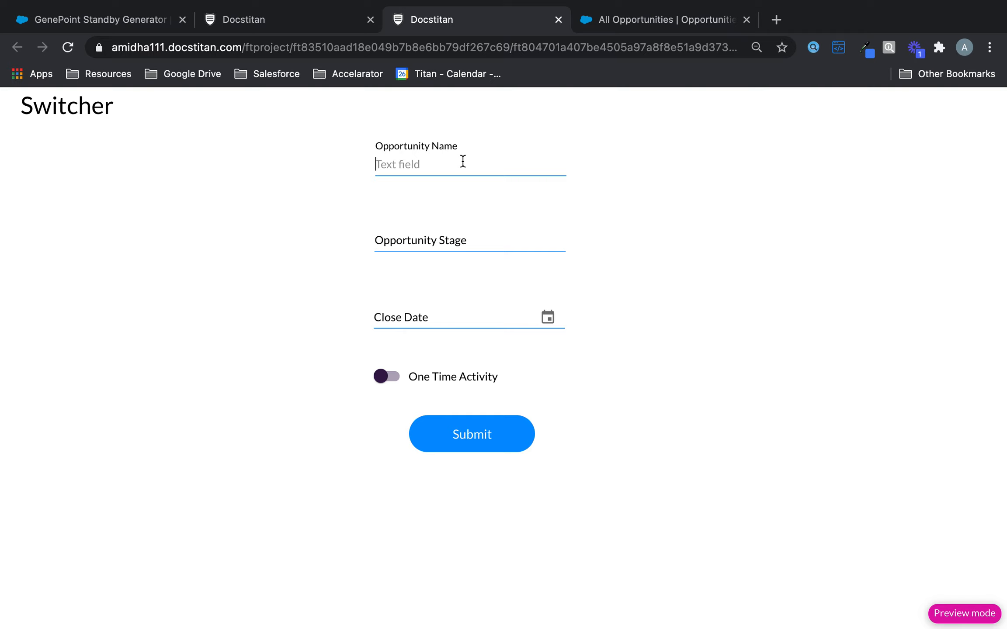
type("One time Che")
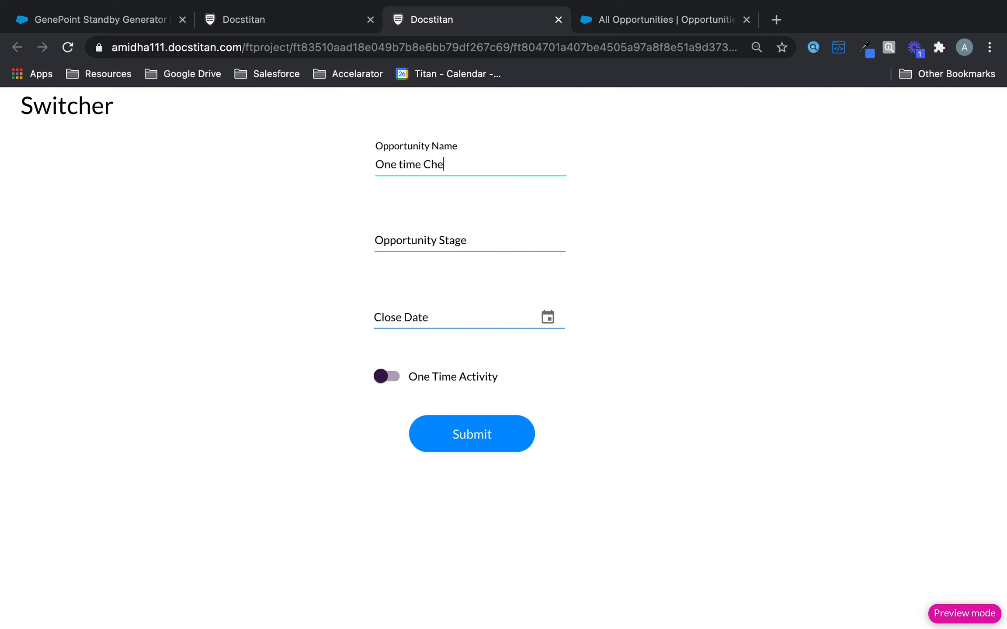
type("cked")
left_click(484, 229)
type("P")
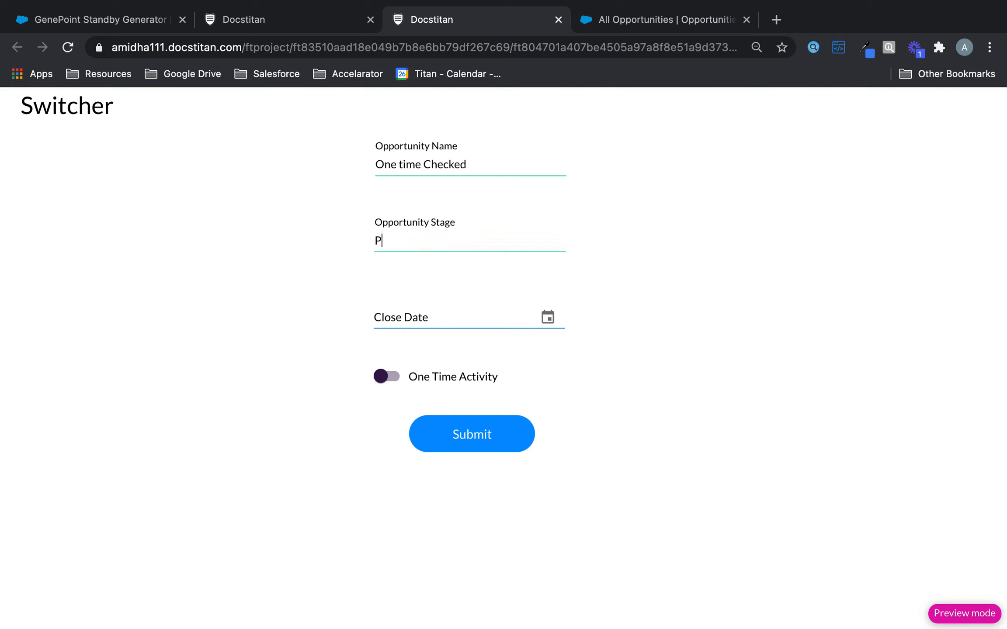
type("rospecting")
Pick 31 January 2021 as the Close Date and submit the form with One Time Activity turned on.
left_click(548, 317)
left_click(364, 602)
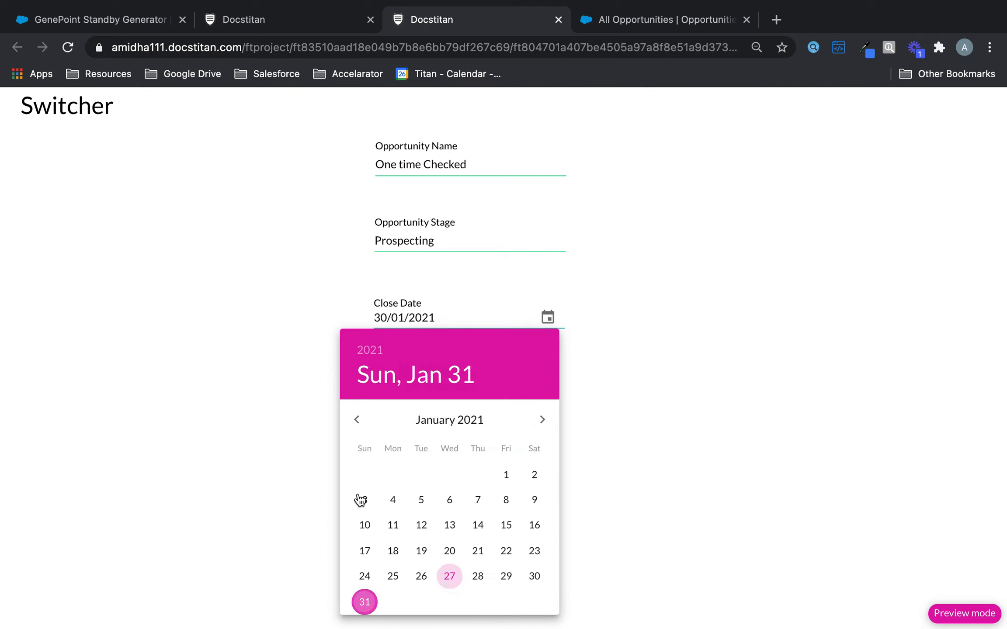
left_click(240, 485)
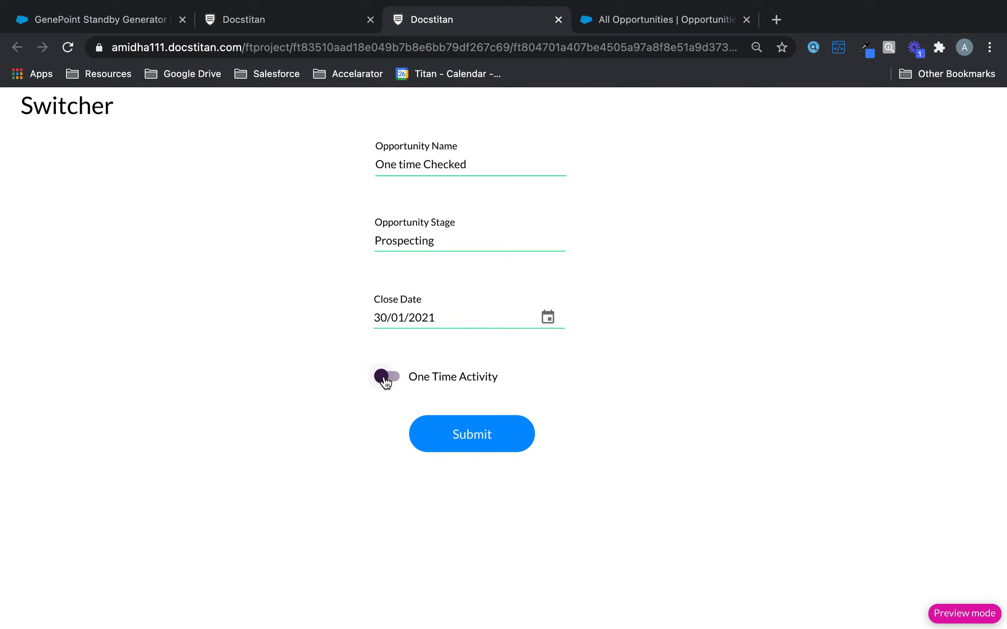
left_click(385, 379)
left_click(497, 434)
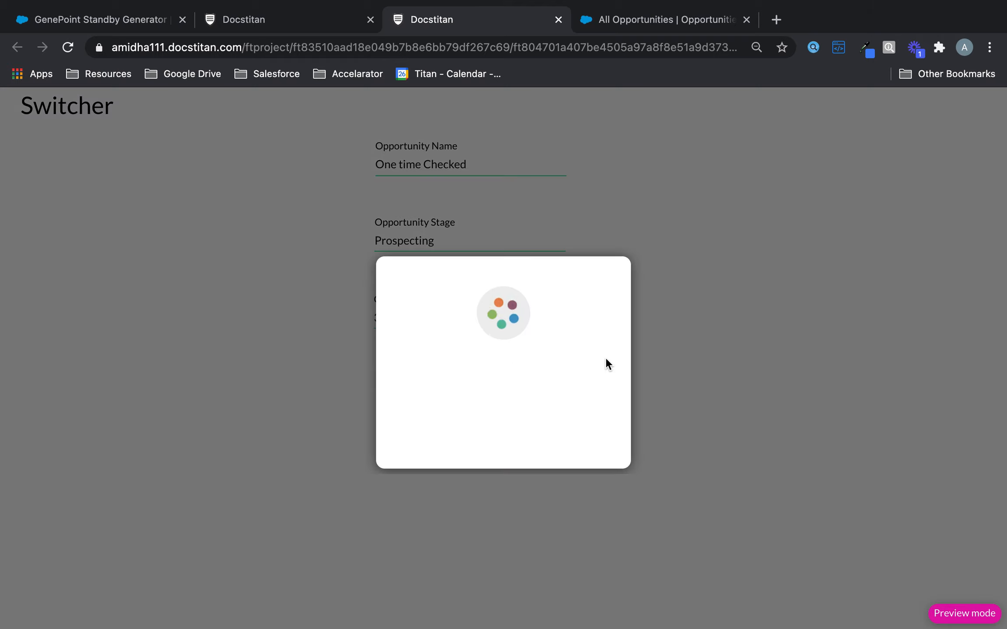
Open the One time Checked opportunity from Salesforce's All Opportunities list, check its One Time Activity field, and return to the form editor.
left_click(304, 27)
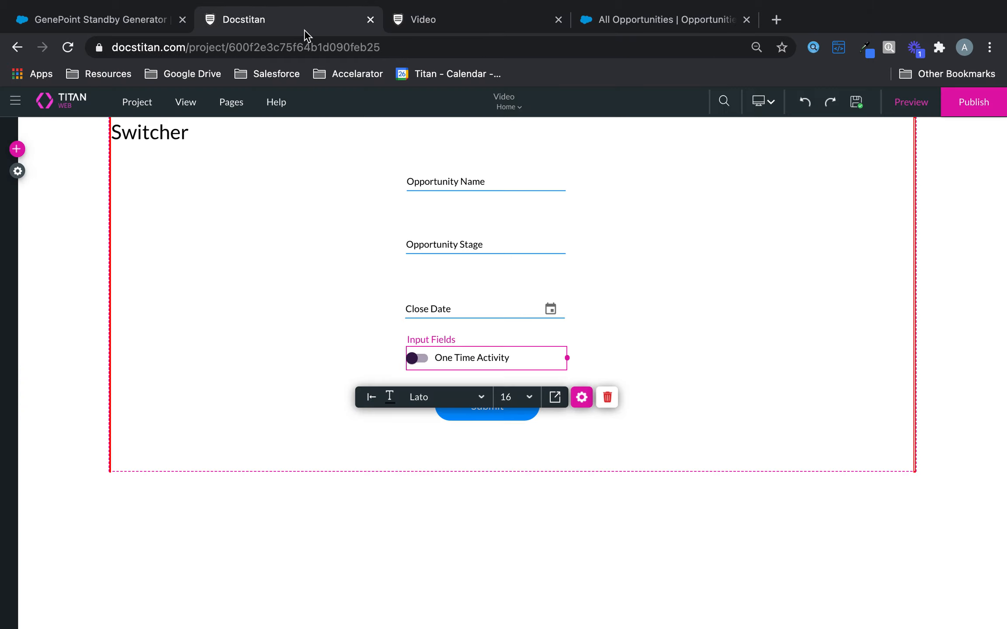
left_click(679, 18)
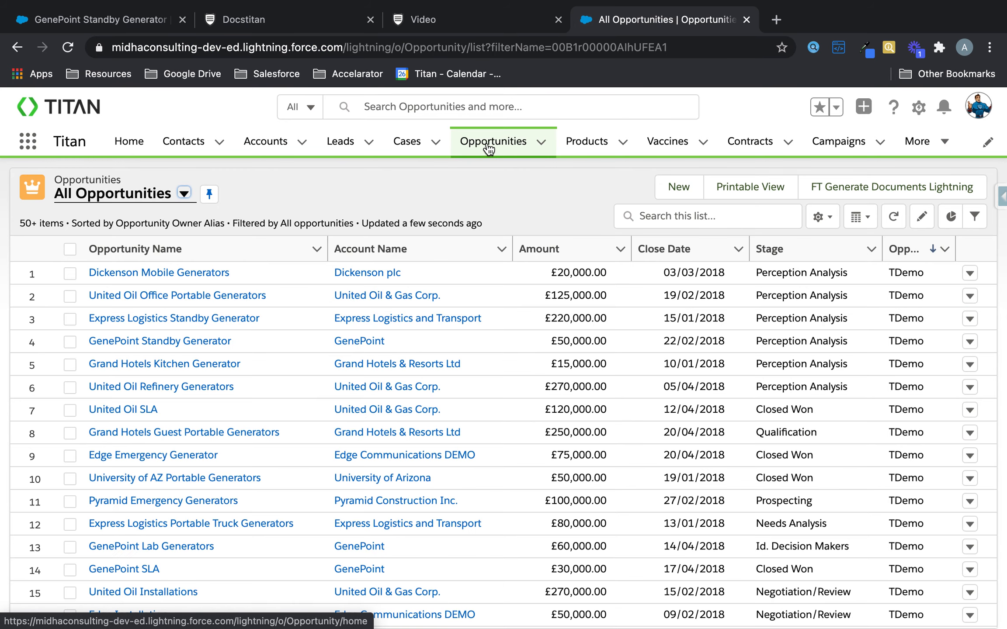
scroll(294, 403, "down", 2)
scroll(296, 406, "down", 15)
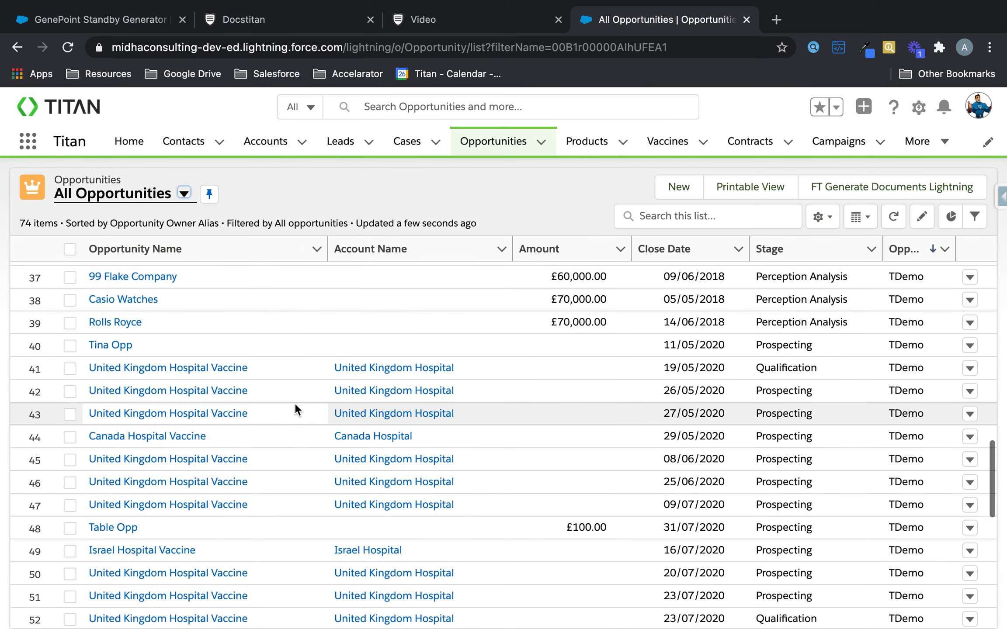
scroll(295, 405, "down", 10)
left_click(133, 613)
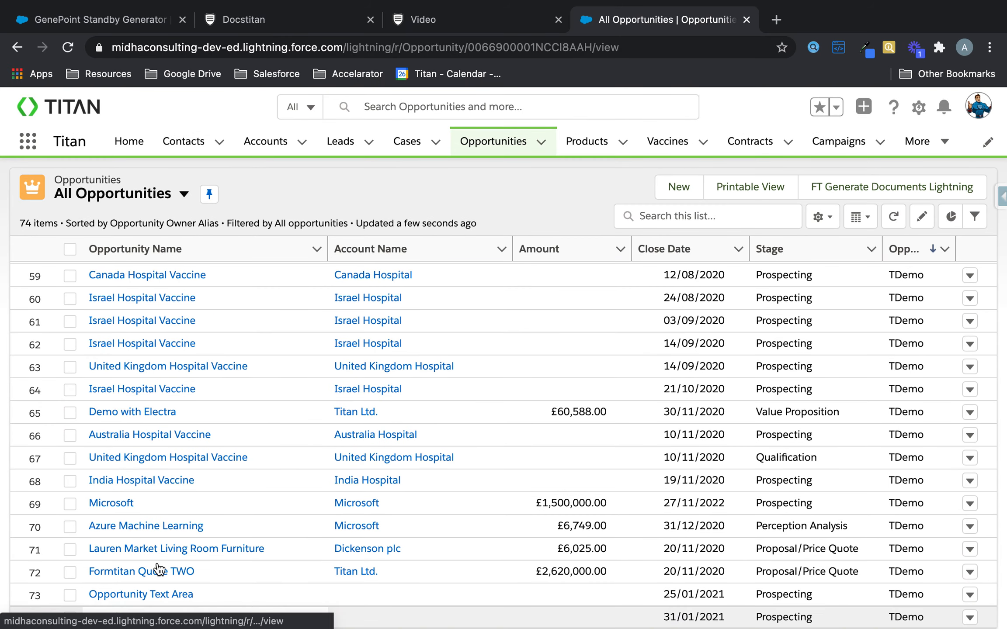
scroll(316, 340, "down", 5)
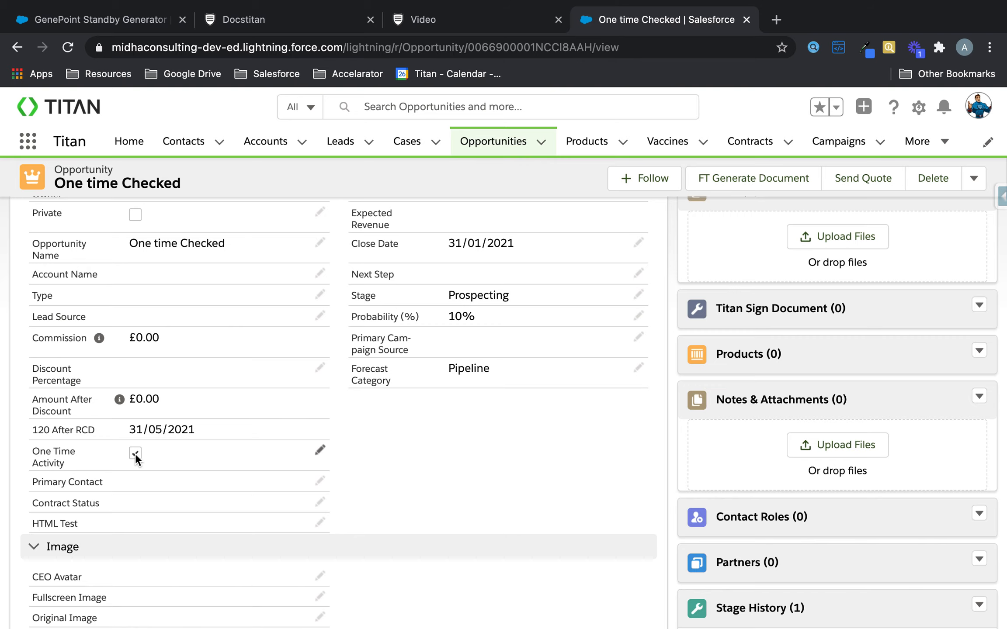
left_click(246, 12)
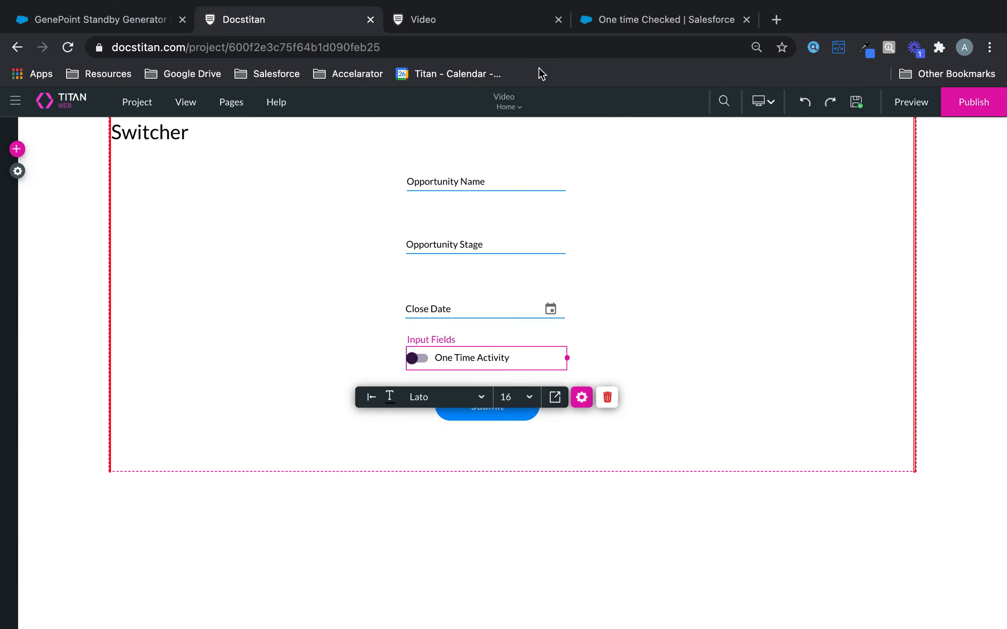